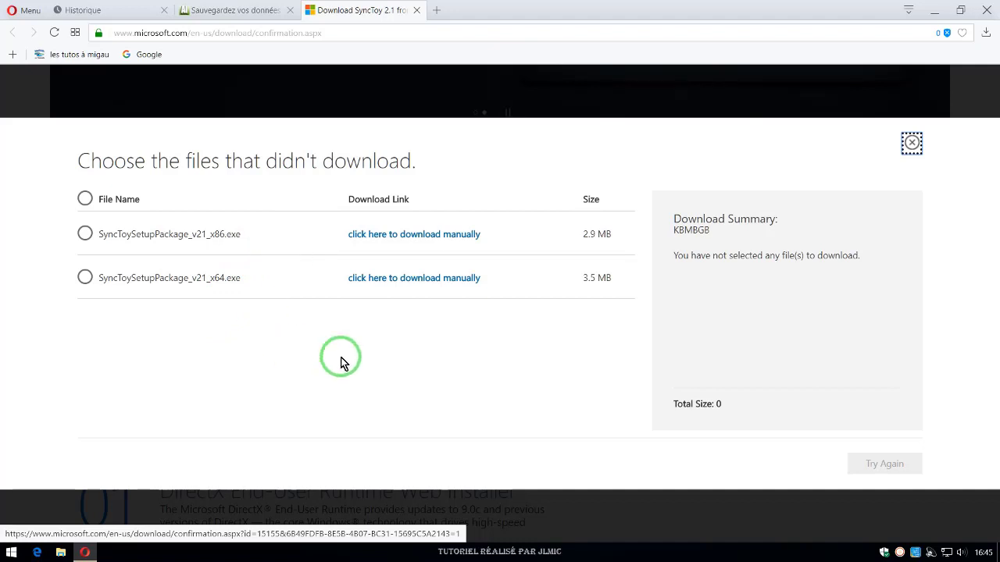
click(84, 278)
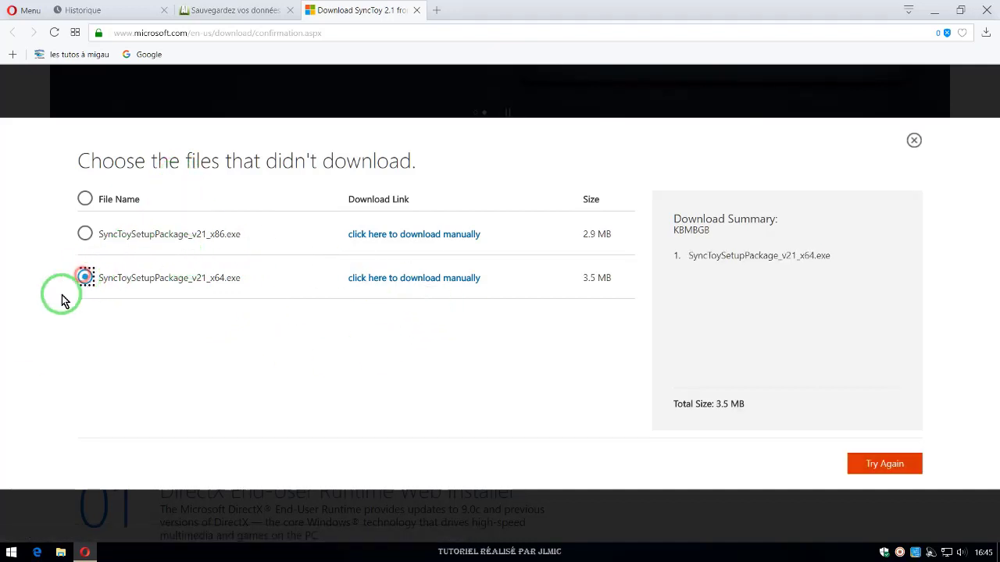
click(420, 278)
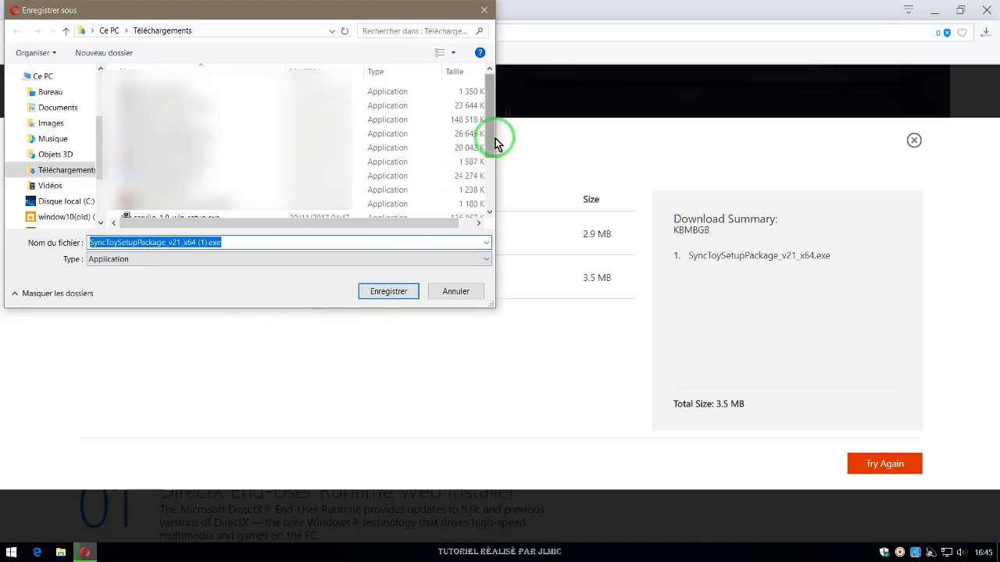
drag(494, 136, 492, 195)
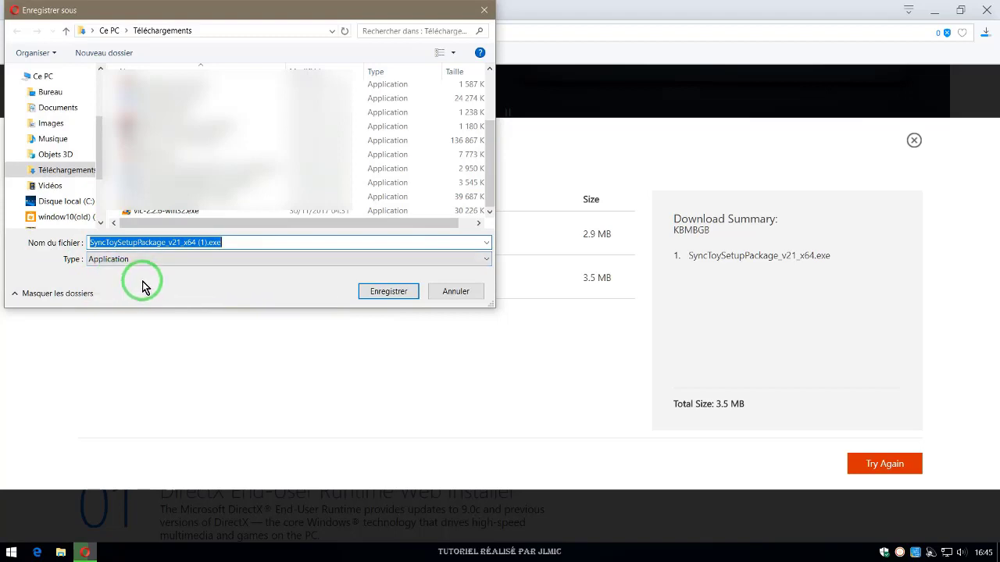
click(446, 290)
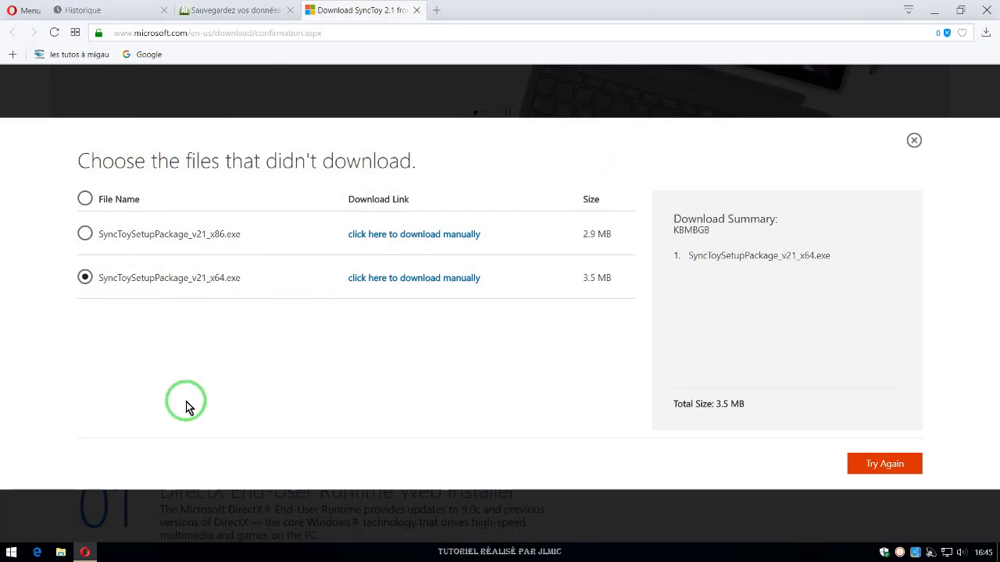
Step: Launch the SyncToySetupPackage_v21_x64.exe installer from the Téléchargements folder in File Explorer
click(62, 555)
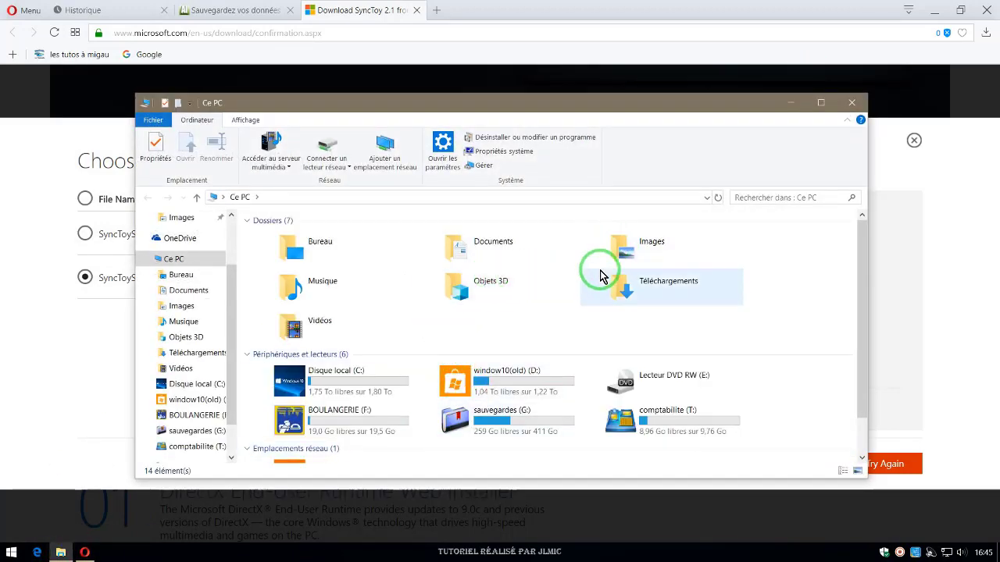
double_click(647, 280)
scroll(435, 399, down, 2)
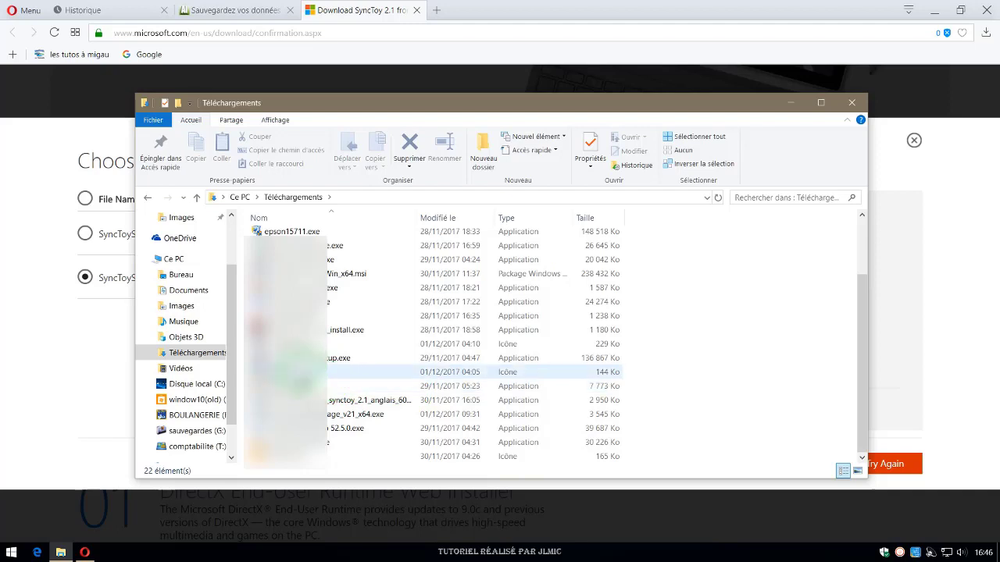
click(340, 420)
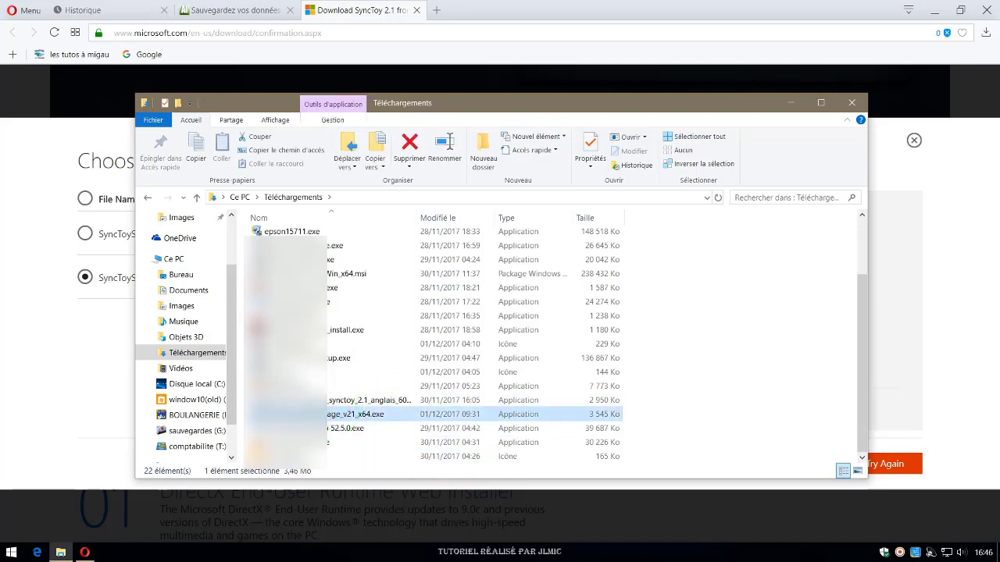
key(Return)
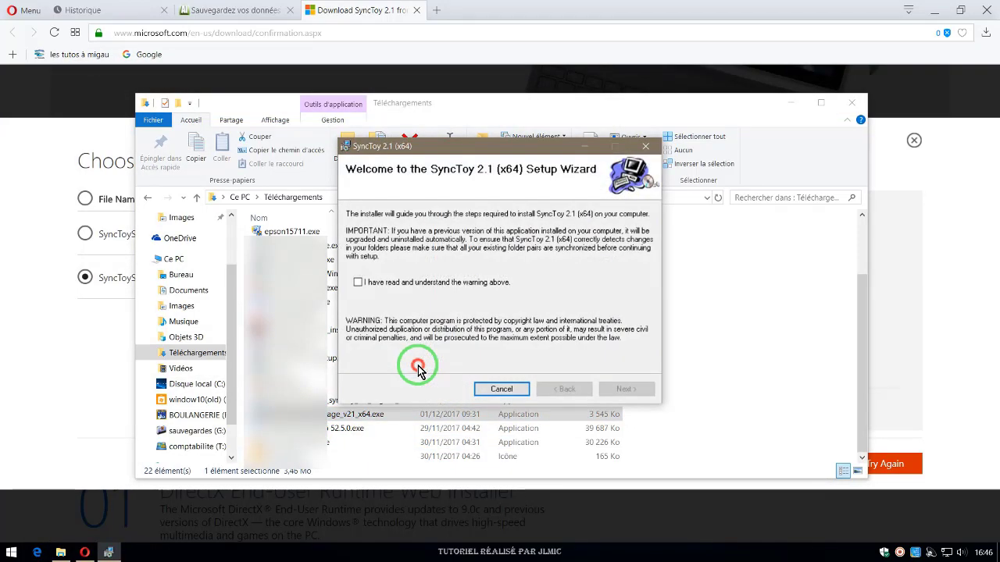
Step: Acknowledge the setup wizard's warning and agree to the SyncToy 2.1 license terms
click(359, 283)
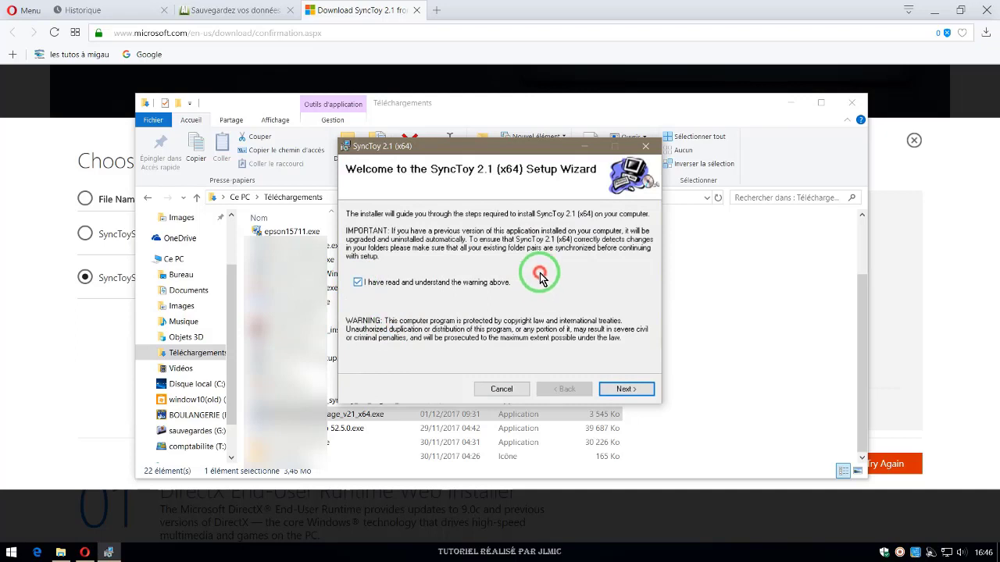
click(627, 389)
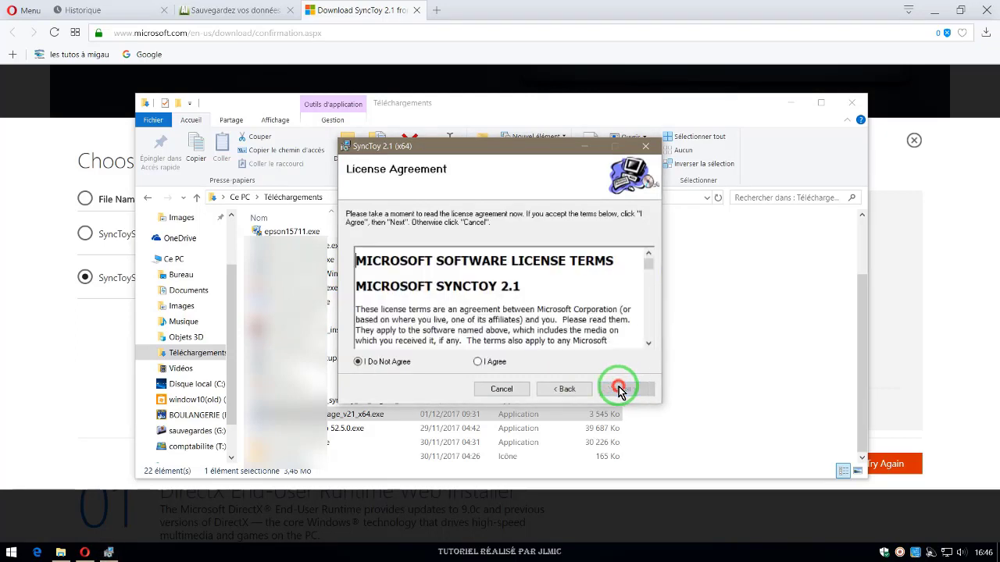
click(478, 363)
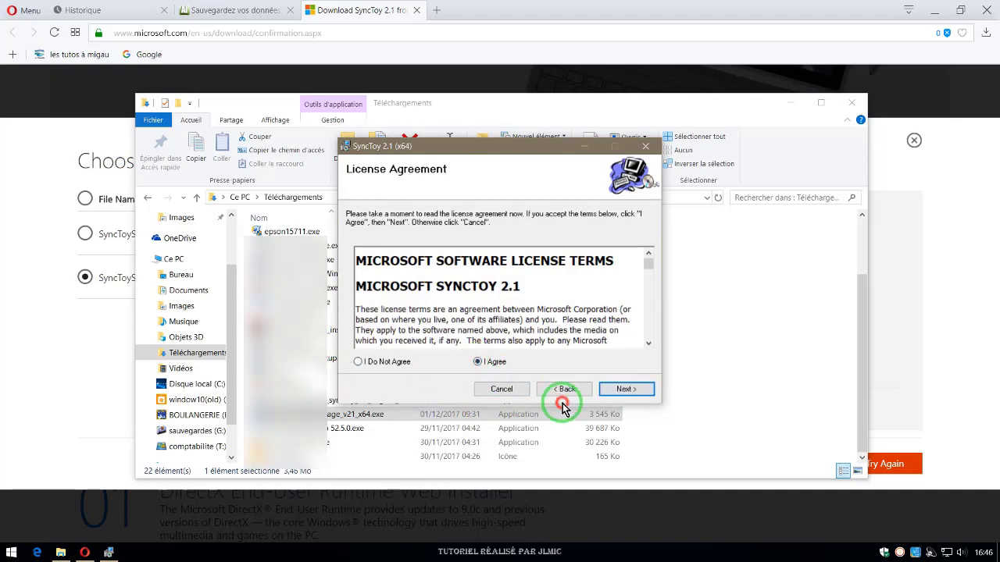
click(626, 389)
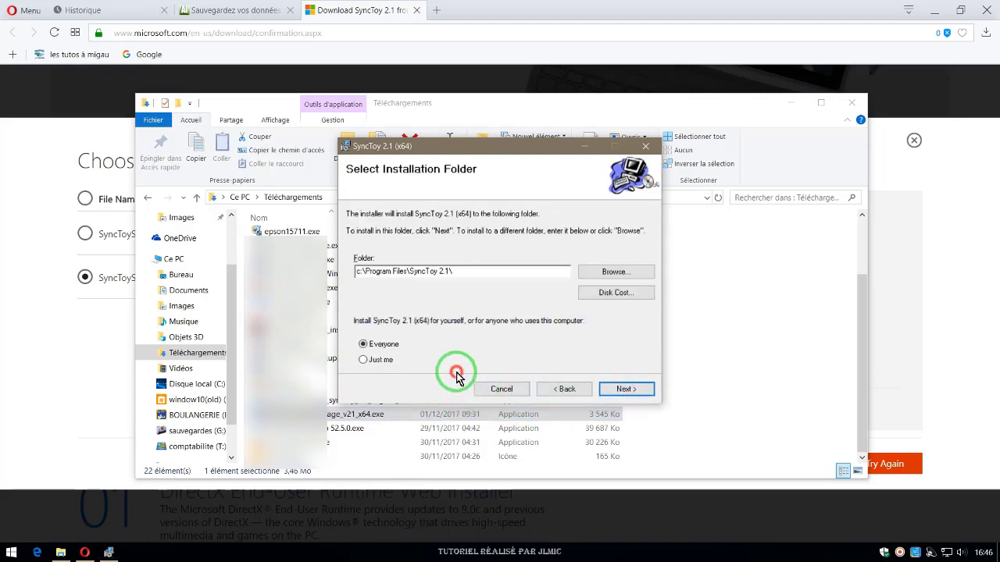
Step: Install SyncToy 2.1 for everyone in c:\Program Files\SyncToy 2.1\ and close the setup wizard
click(625, 389)
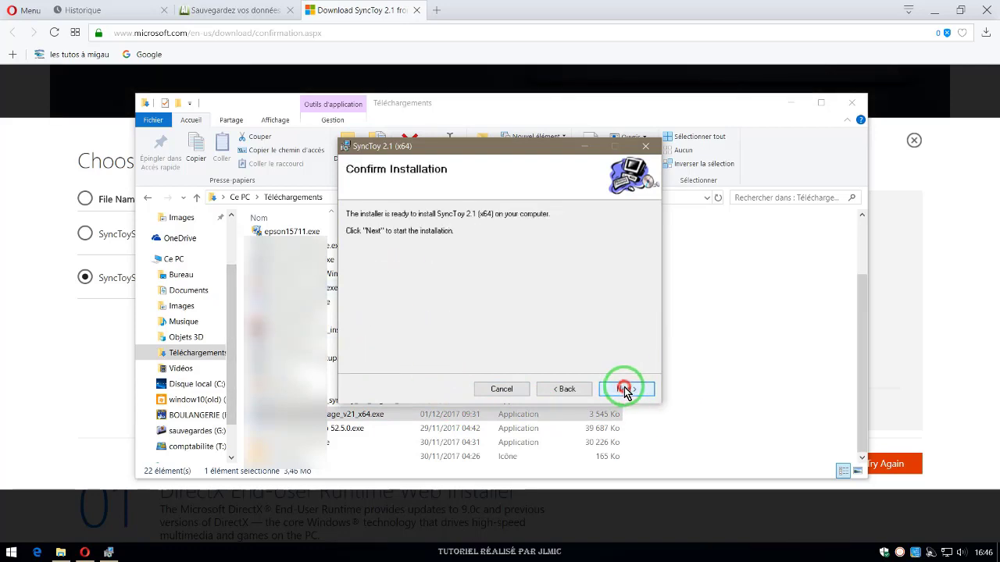
click(626, 389)
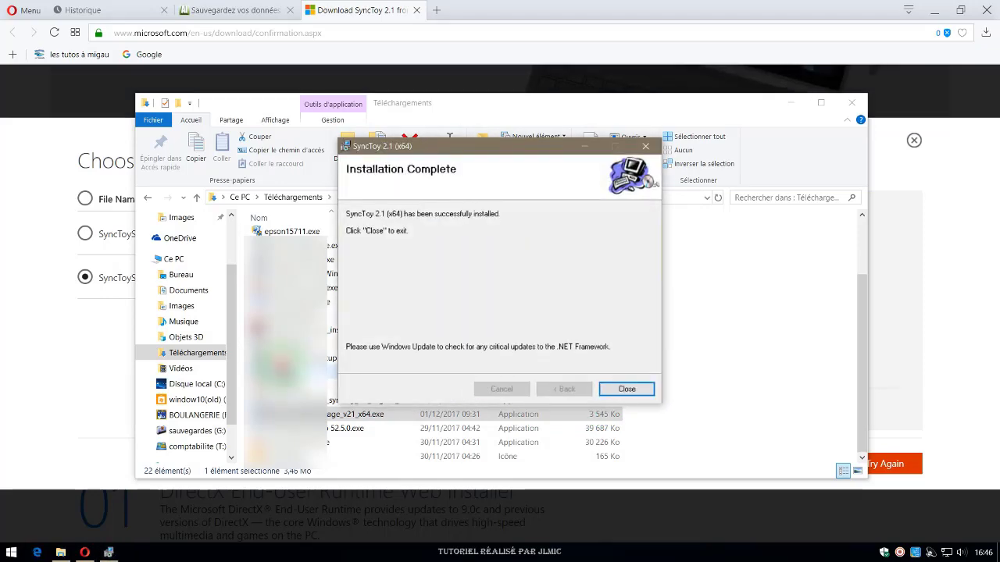
click(627, 389)
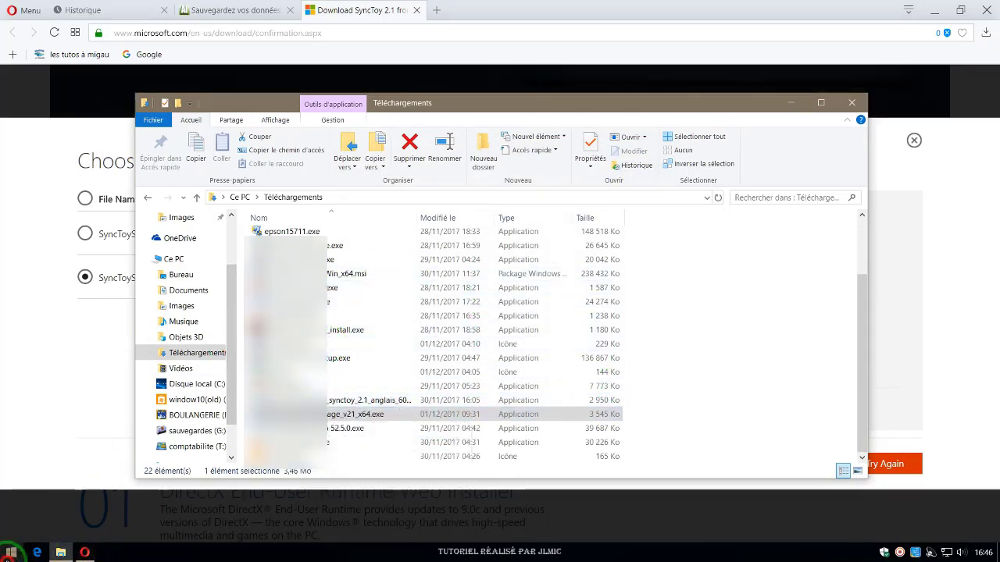
Step: Launch SyncToy 2.1(x64) and decline to participate in the Customer Experience Improvement Program
click(10, 555)
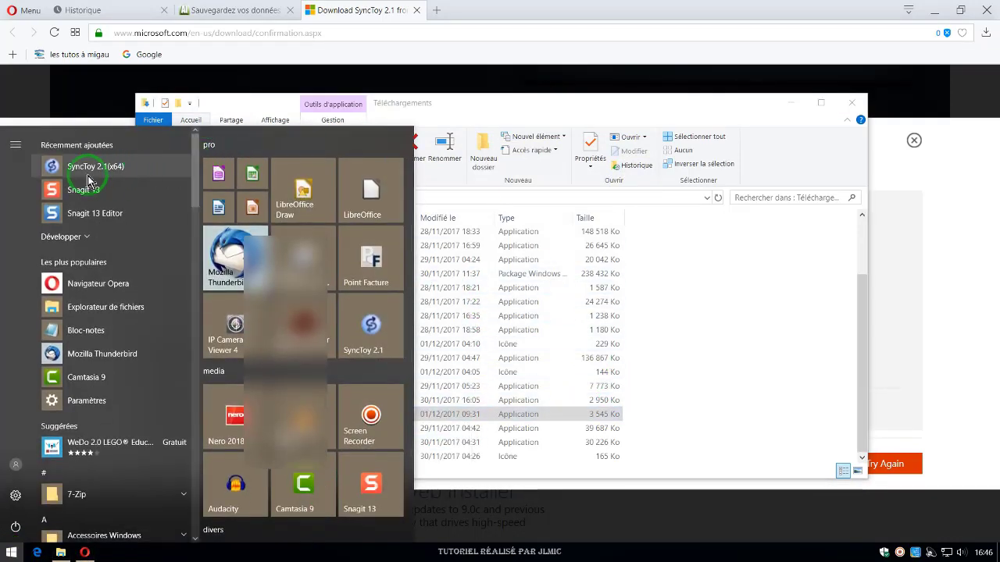
click(93, 173)
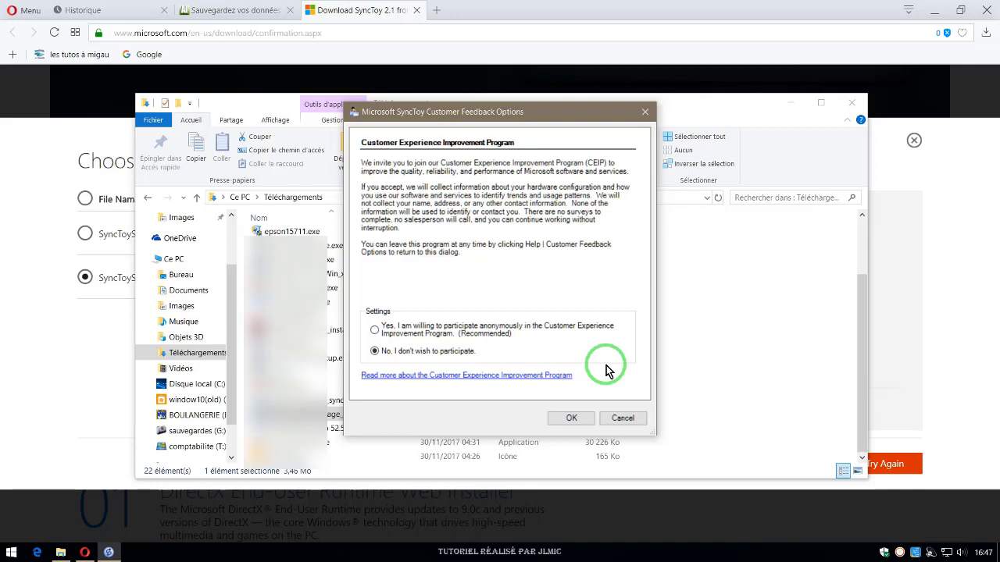
click(575, 420)
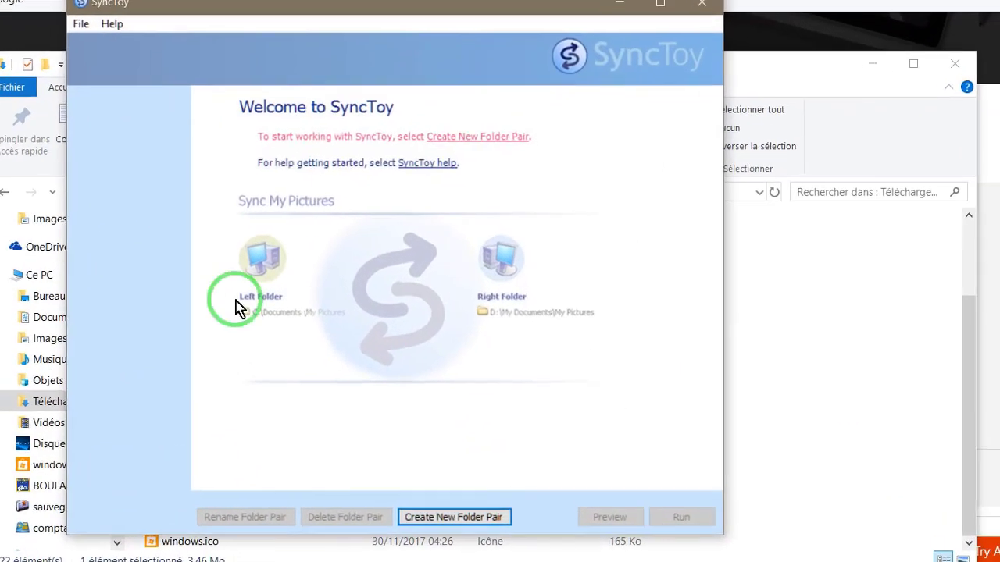
drag(228, 10, 245, 8)
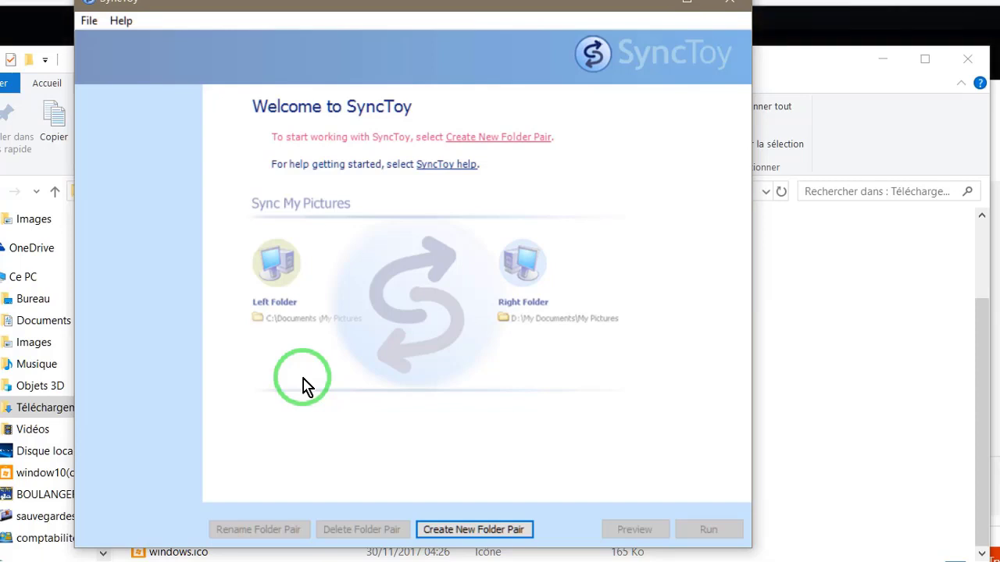
Step: Create a new folder pair and choose the comptable folder on drive BOULANGERIE (F:) as its left folder
click(484, 537)
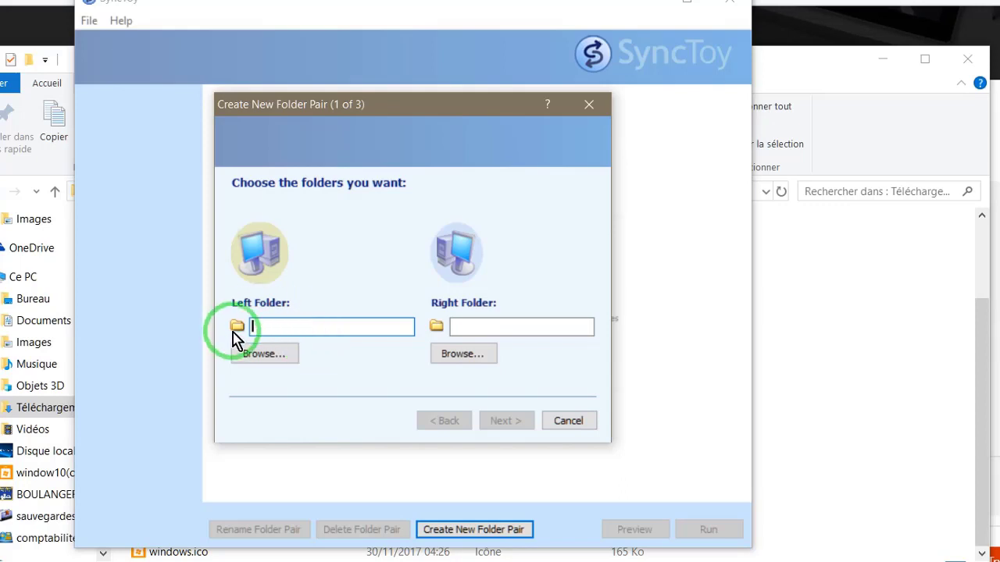
click(260, 356)
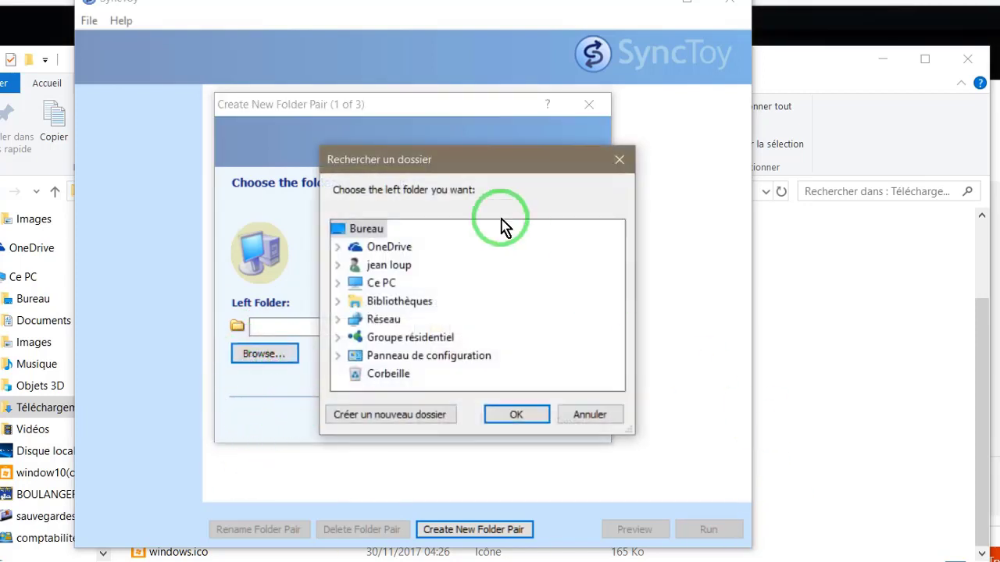
click(337, 283)
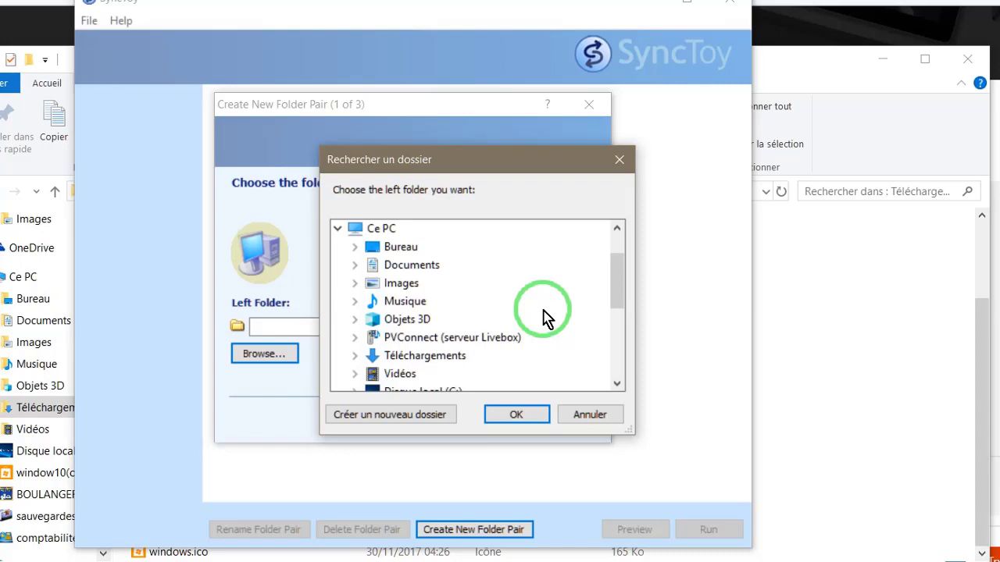
scroll(544, 317, down, 2)
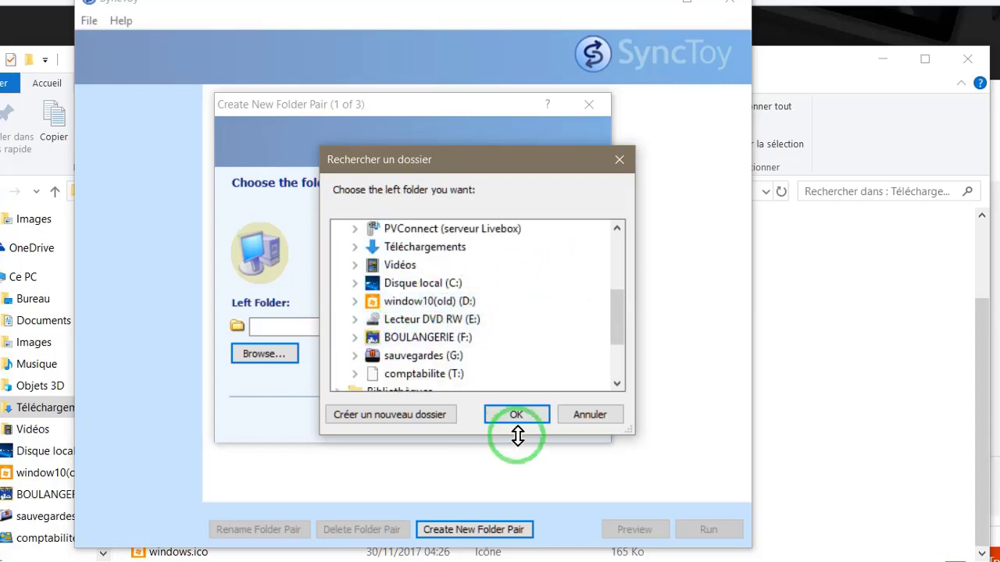
click(355, 337)
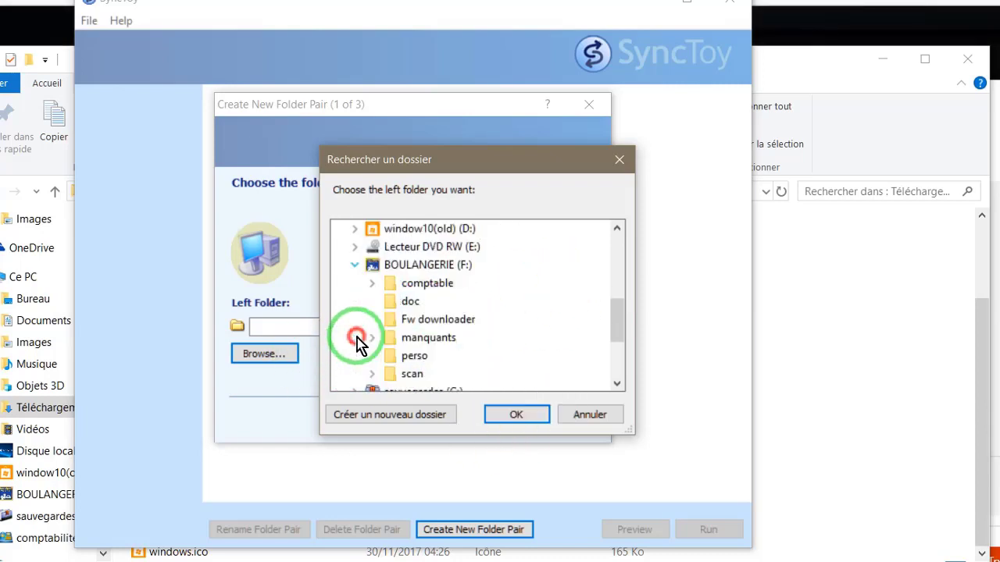
double_click(389, 286)
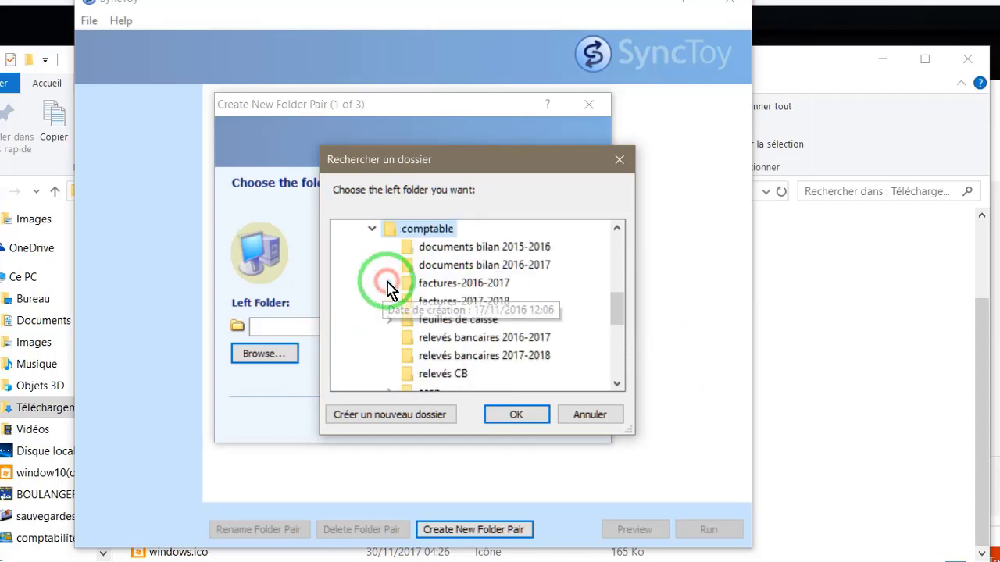
click(514, 416)
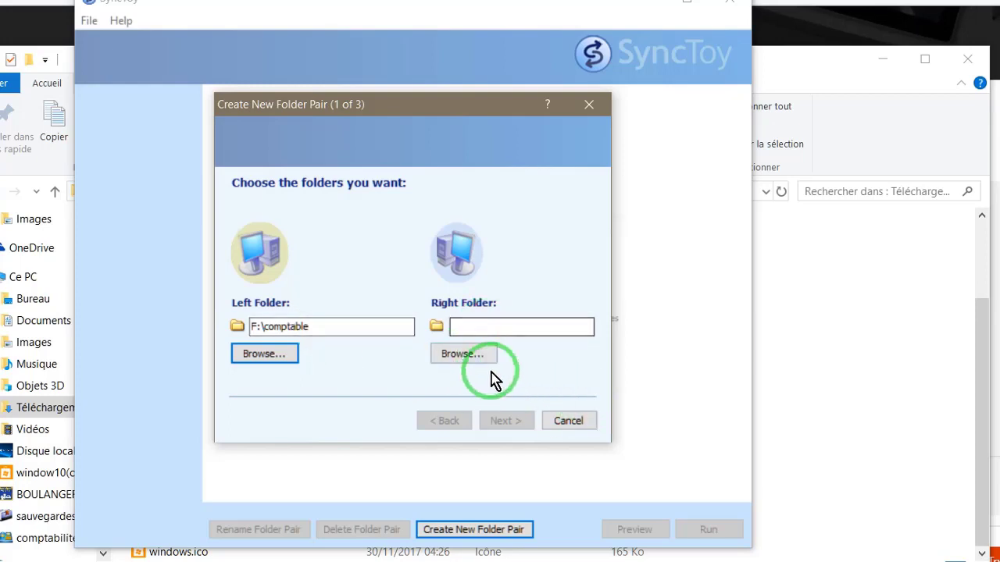
Step: Choose the comptabilite (T:) drive as the right folder of the pair
click(459, 354)
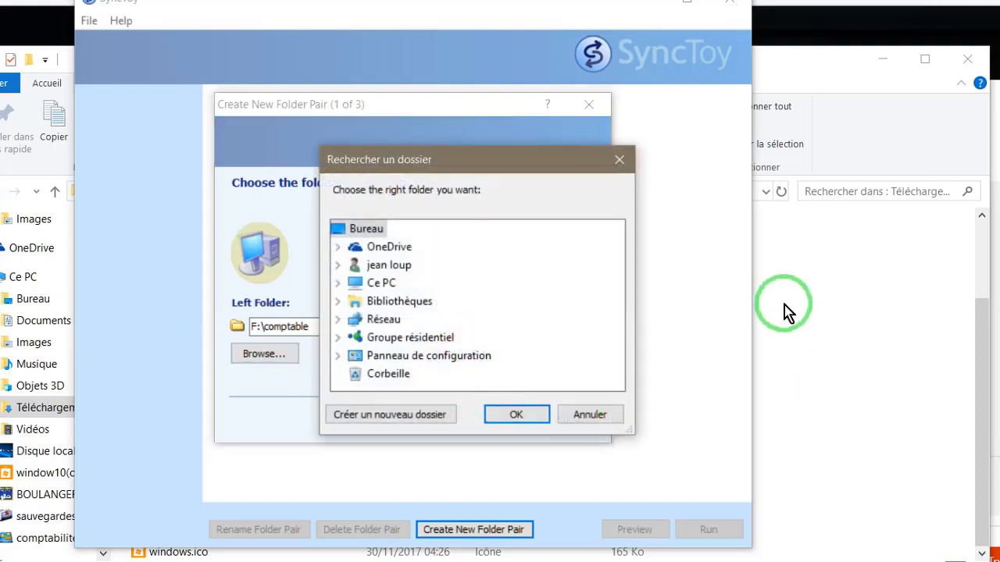
click(338, 284)
scroll(489, 289, down, 3)
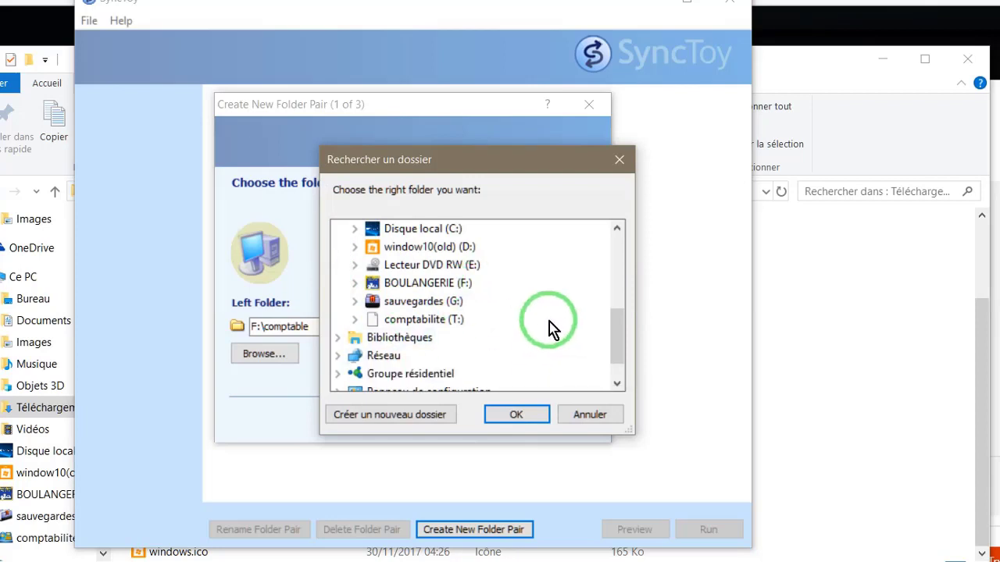
click(403, 326)
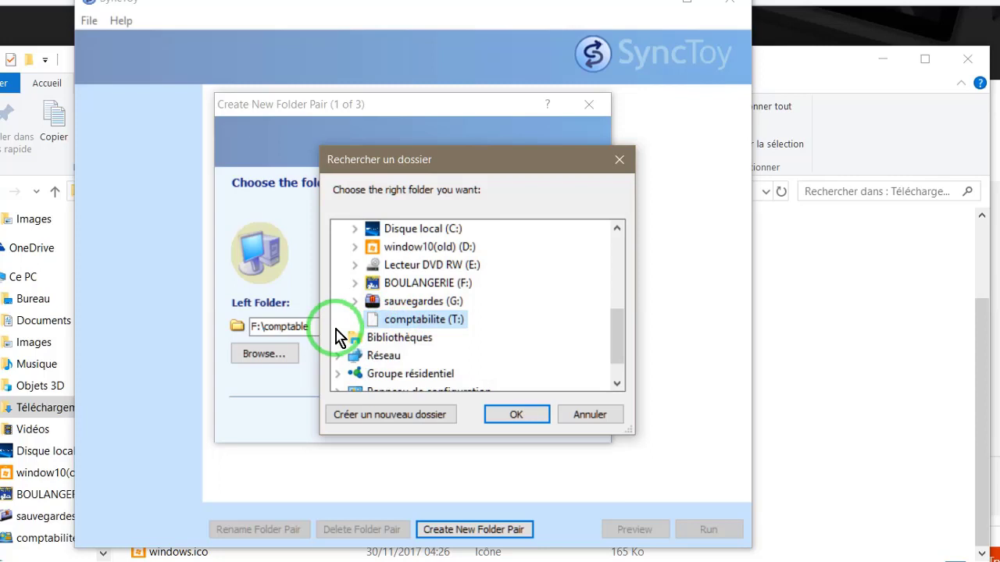
click(512, 418)
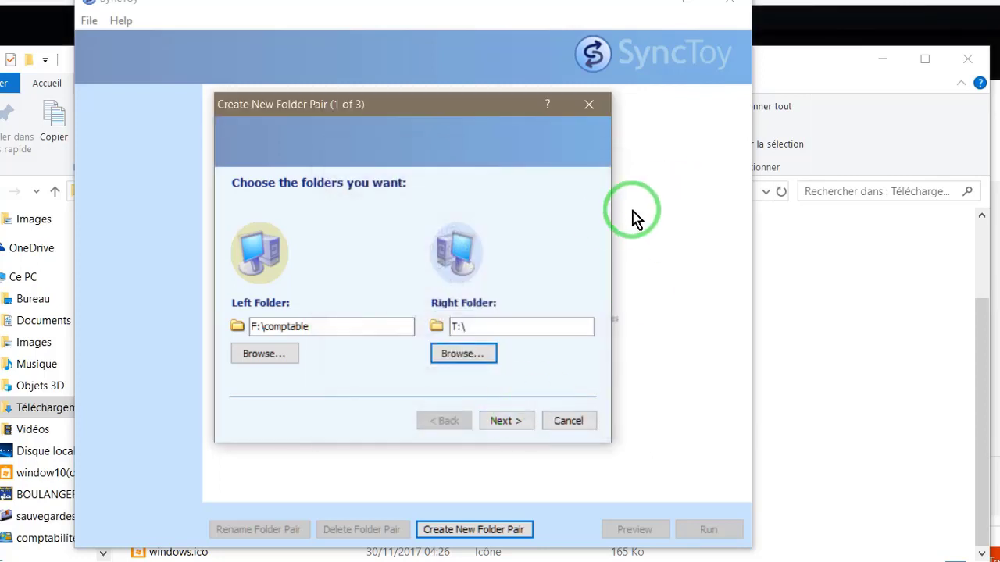
click(254, 329)
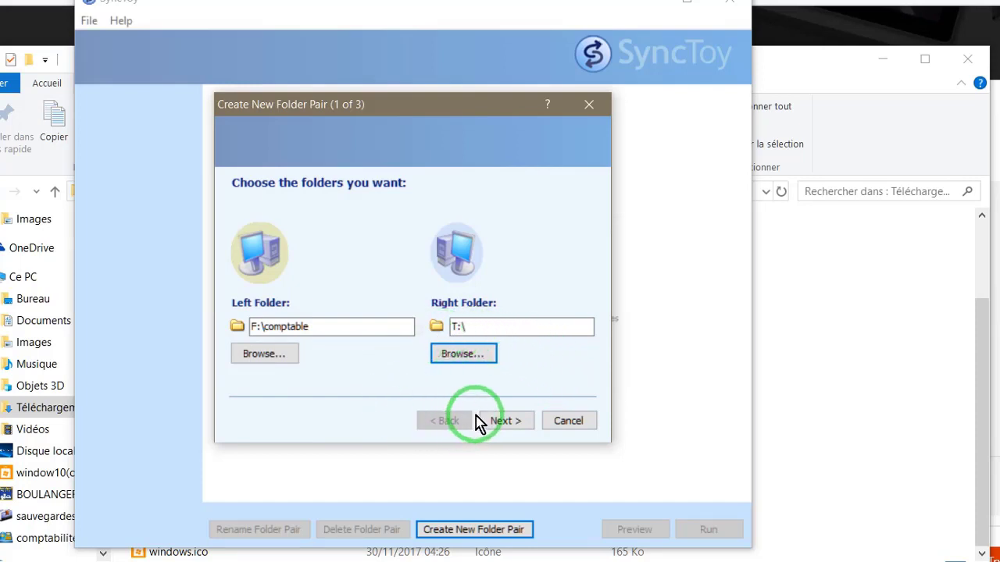
Step: Confirm the two chosen folders and keep Synchronize as the folder pair's action
click(504, 421)
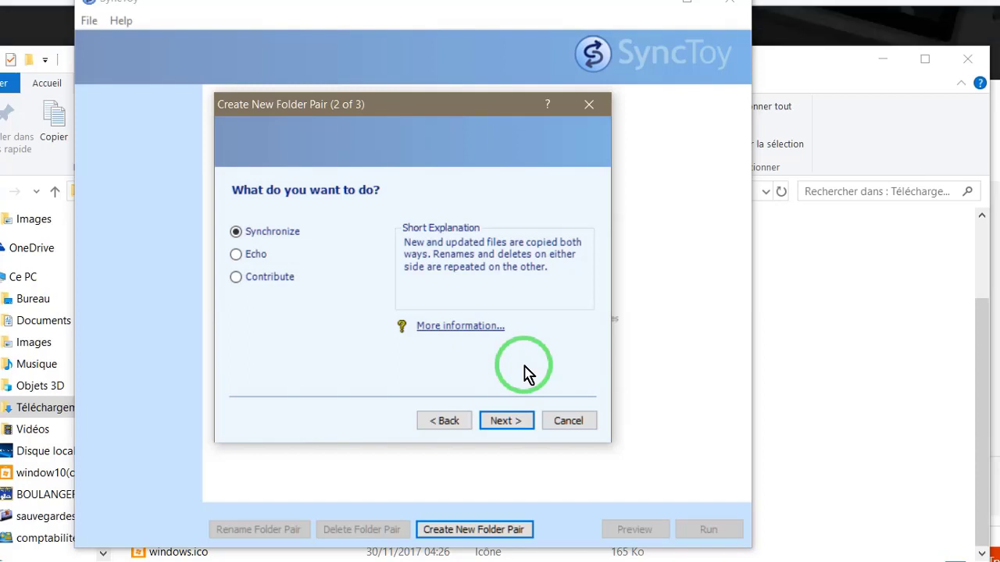
click(286, 352)
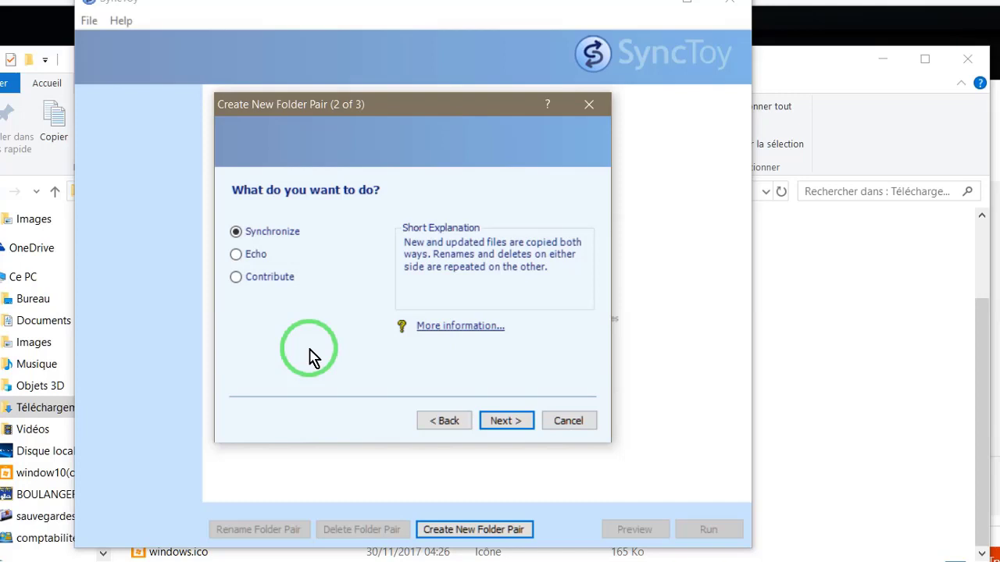
click(502, 423)
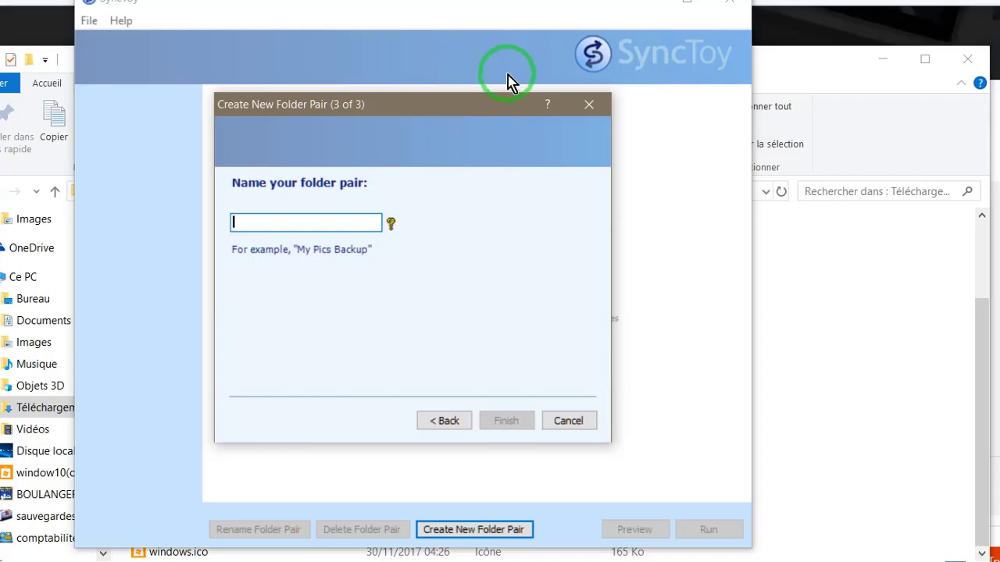
Step: Name the folder pair synchro, finish creating it, and select it in the list of folder pairs
text(syn)
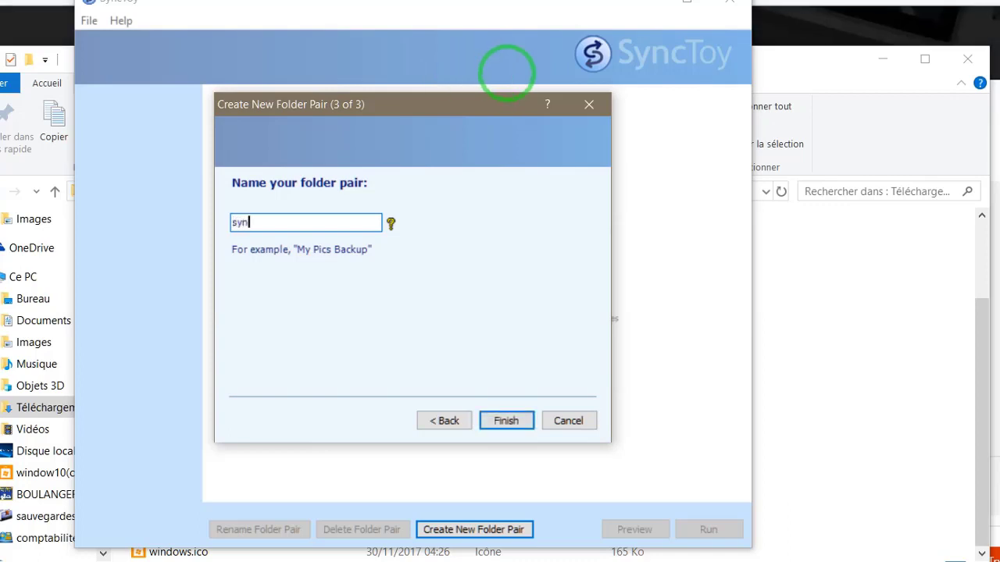
text(chro)
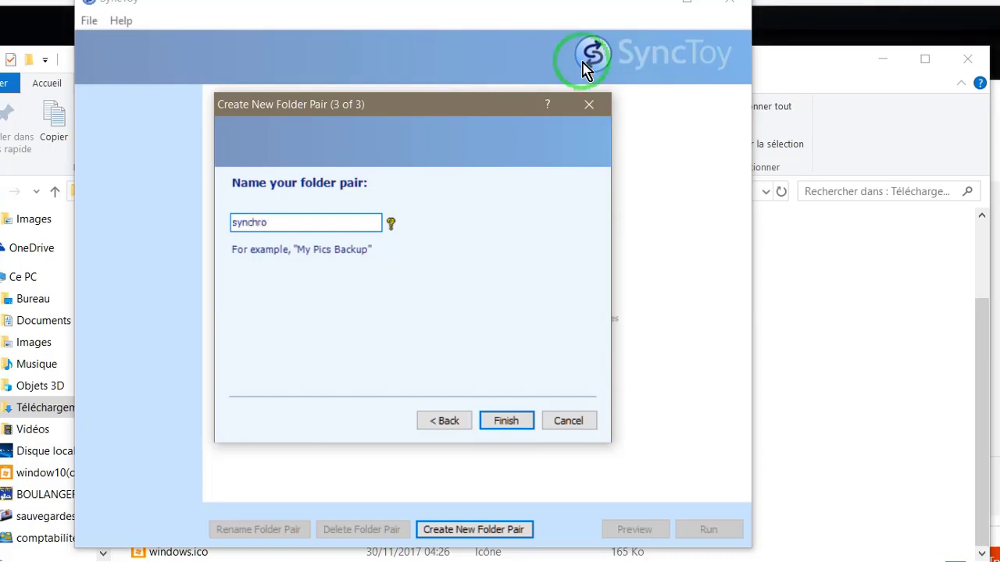
click(508, 422)
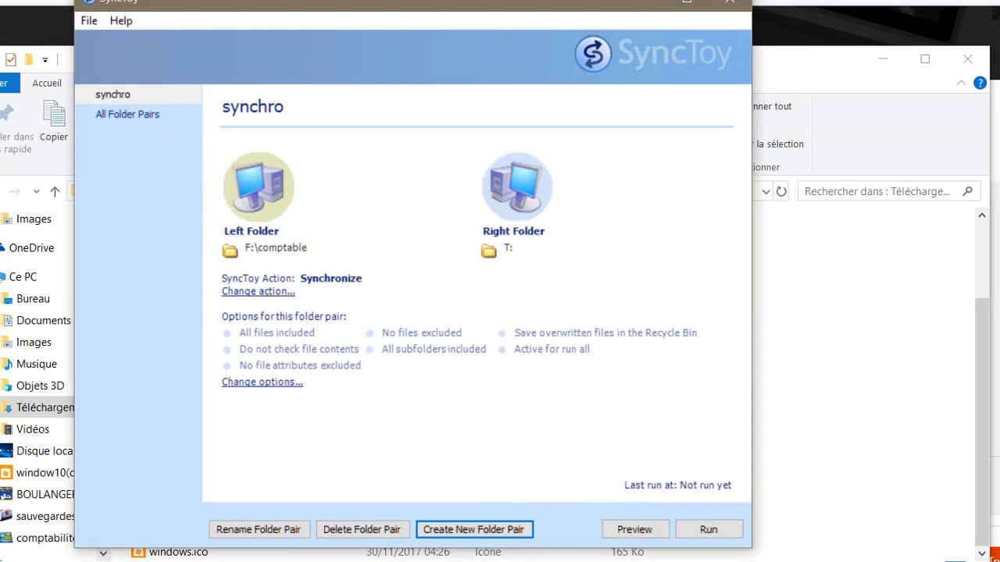
click(124, 96)
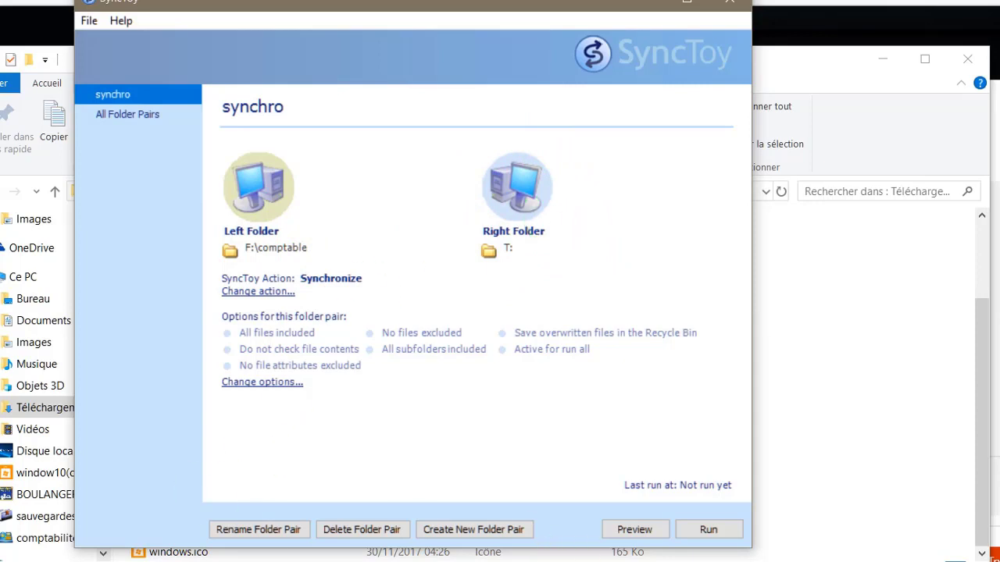
Step: In File Explorer, examine the comptable folder on BOULANGERIE (F:) and the contents of the comptabilite (T:) drive
click(895, 396)
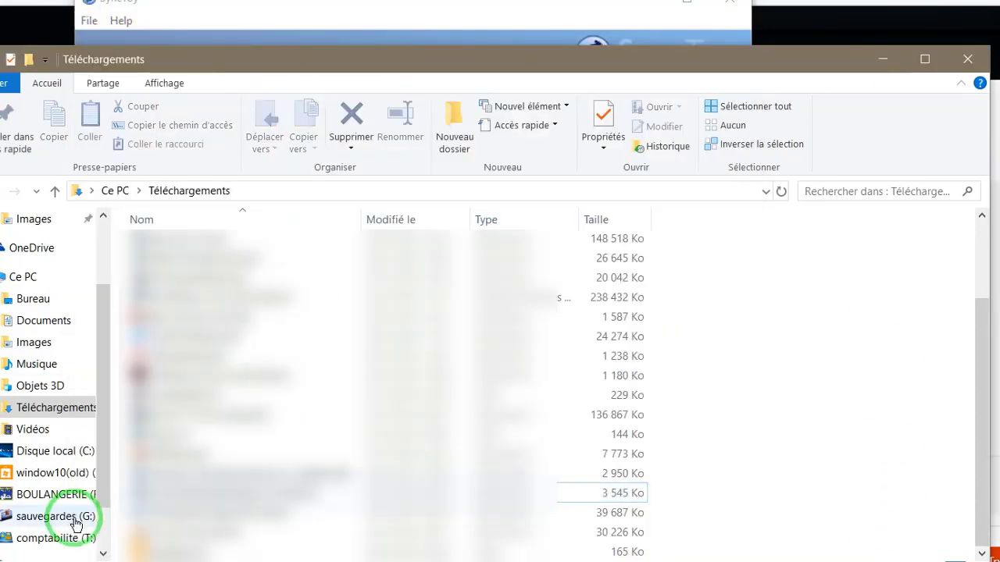
scroll(47, 469, down, 1)
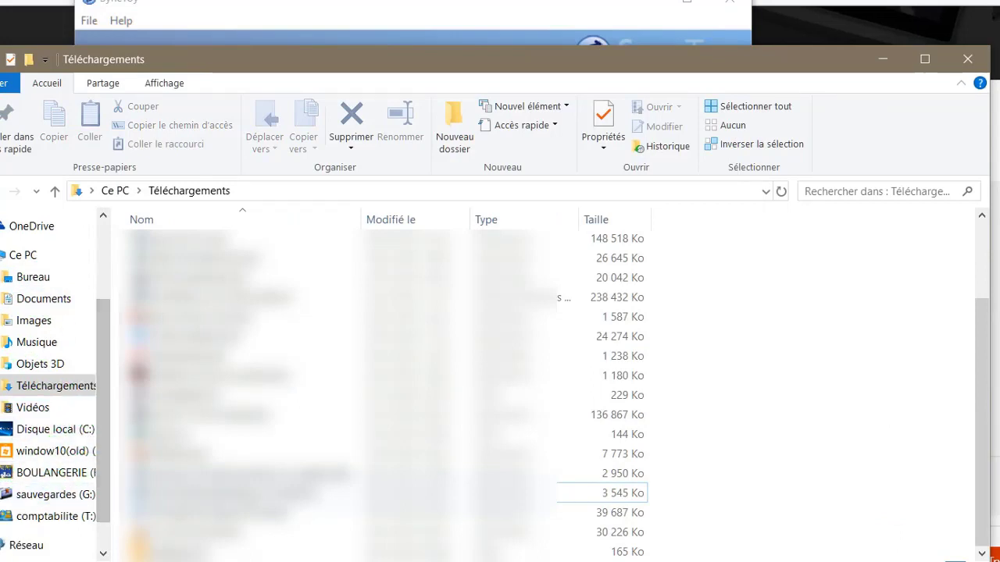
click(31, 474)
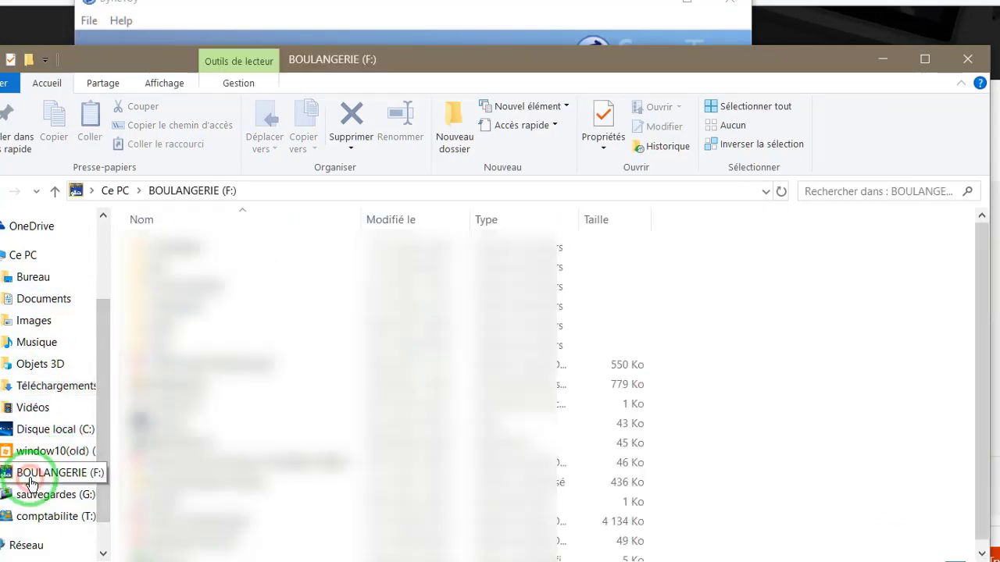
click(157, 248)
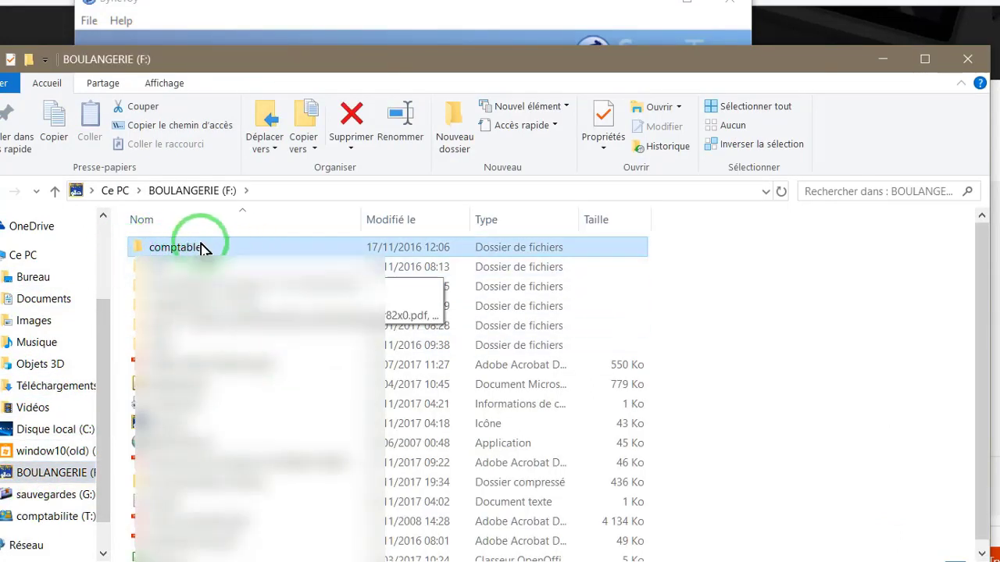
click(26, 519)
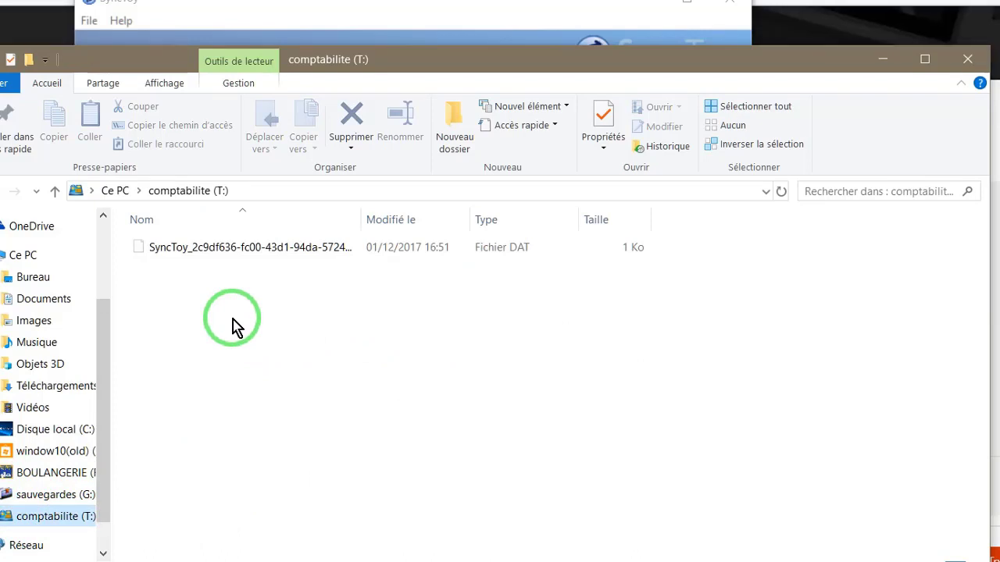
Step: Switch back to SyncToy, run the synchro folder pair, and close its results once the run is complete
click(328, 9)
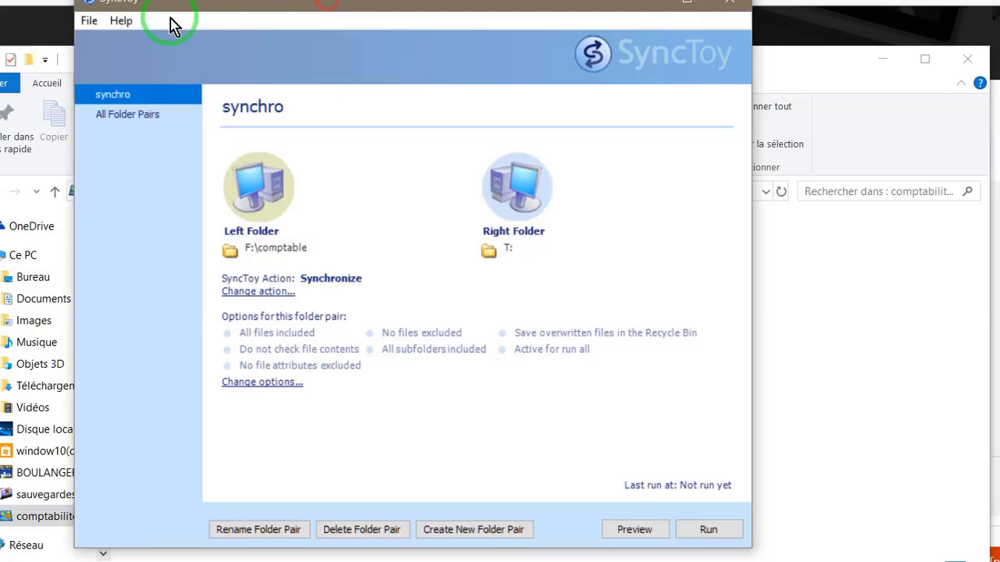
click(712, 531)
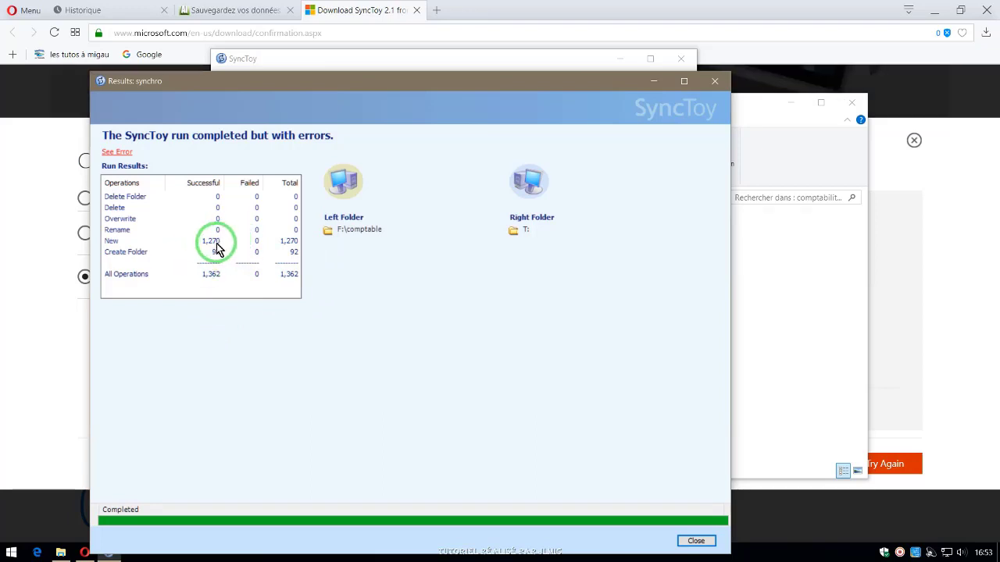
click(693, 542)
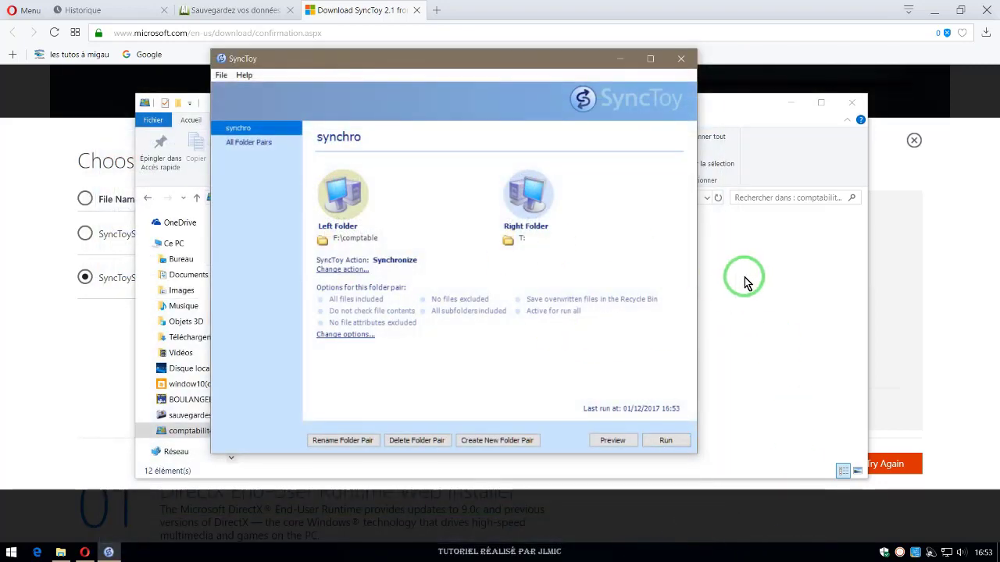
Step: Close the File Explorer, SyncToy and web browser windows to return to the desktop
click(762, 310)
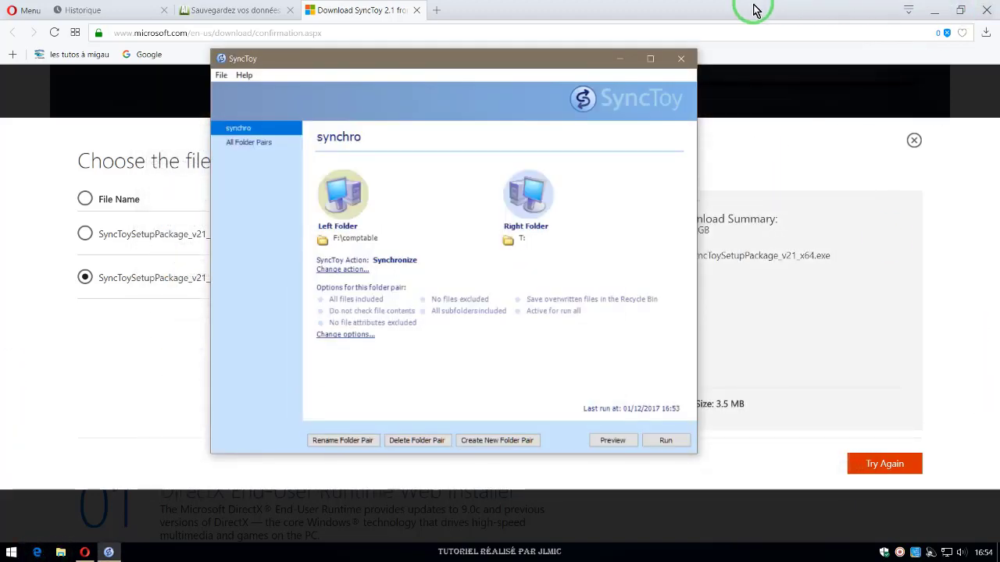
click(679, 60)
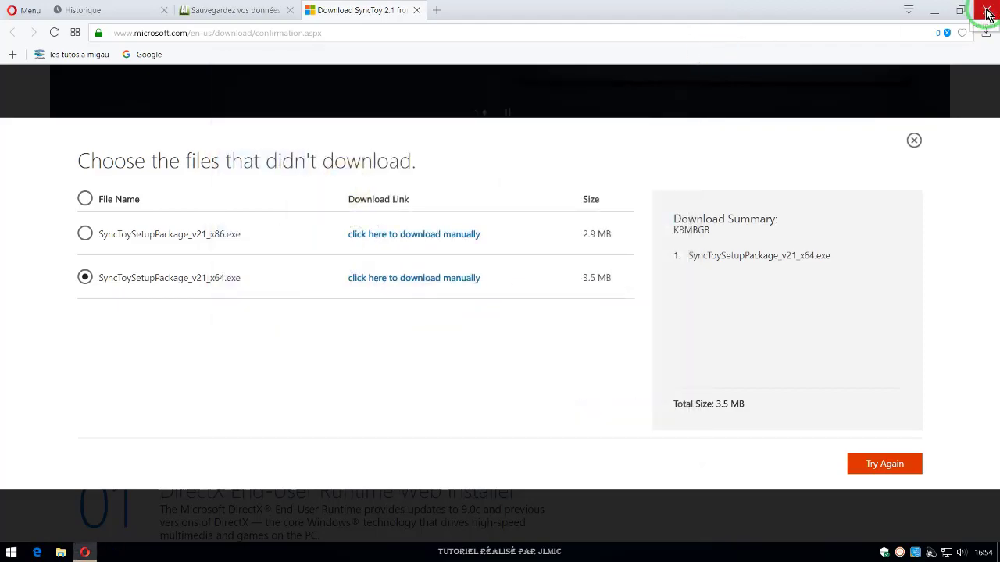
click(987, 10)
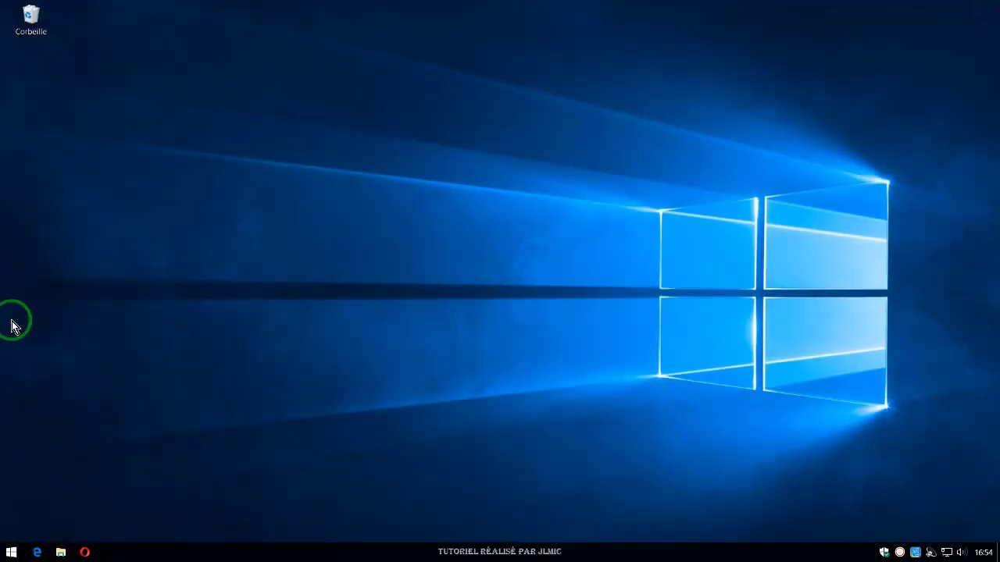
Step: Open Gestion de l'ordinateur and display its Planificateur de tâches
right_click(15, 555)
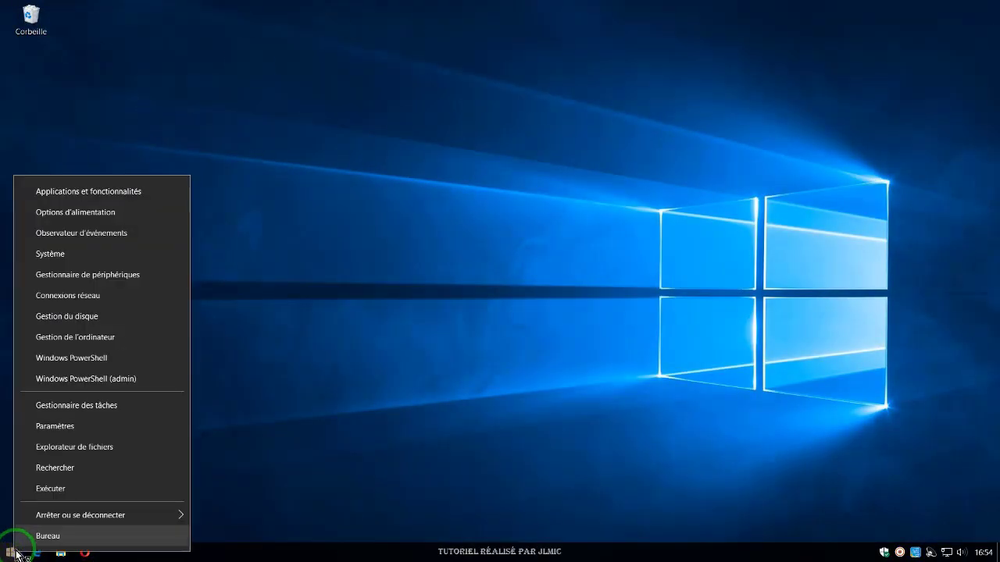
click(81, 337)
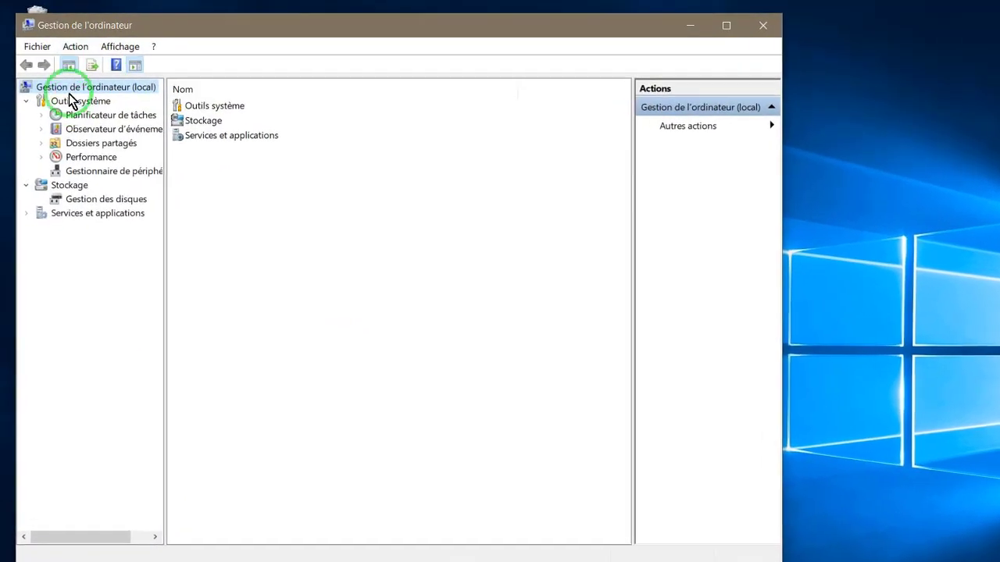
click(85, 118)
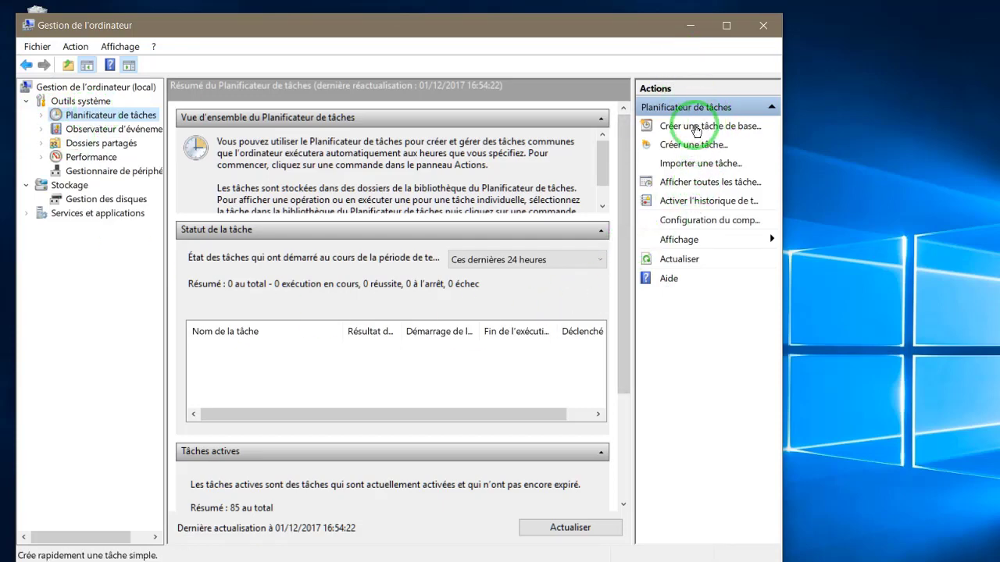
Step: Start creating a basic task and name it synchro, leaving the description empty
click(695, 126)
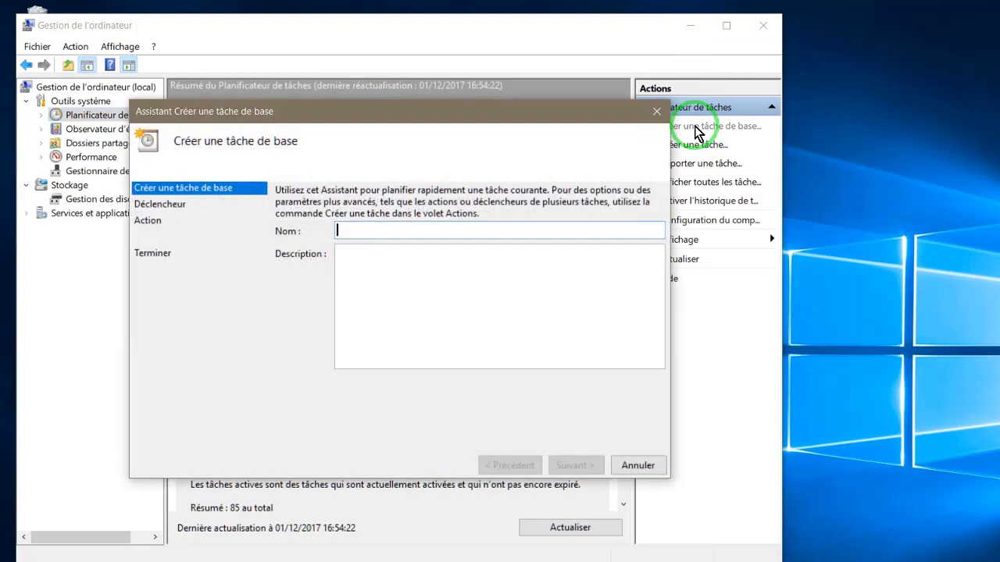
click(367, 230)
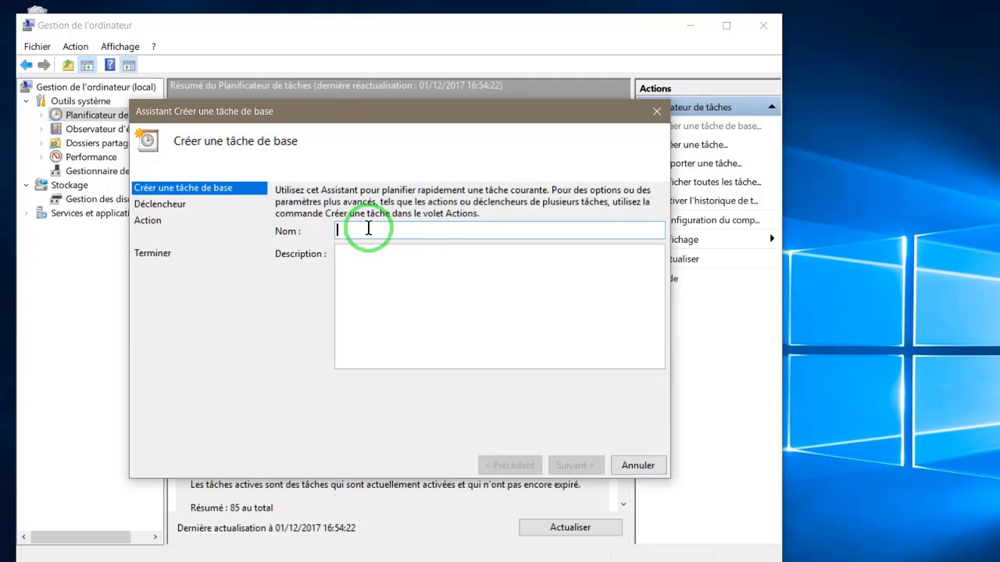
text(synchro)
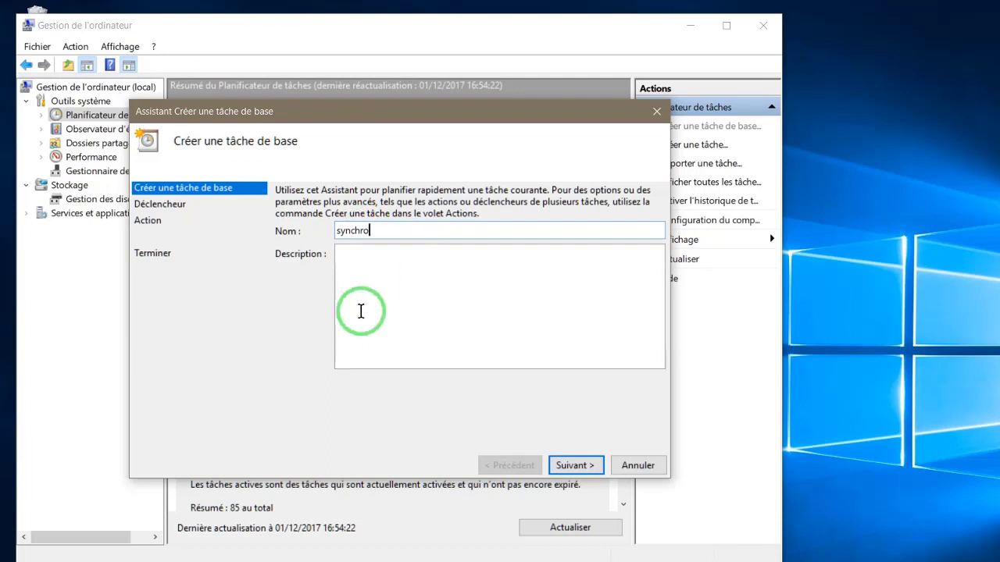
click(568, 466)
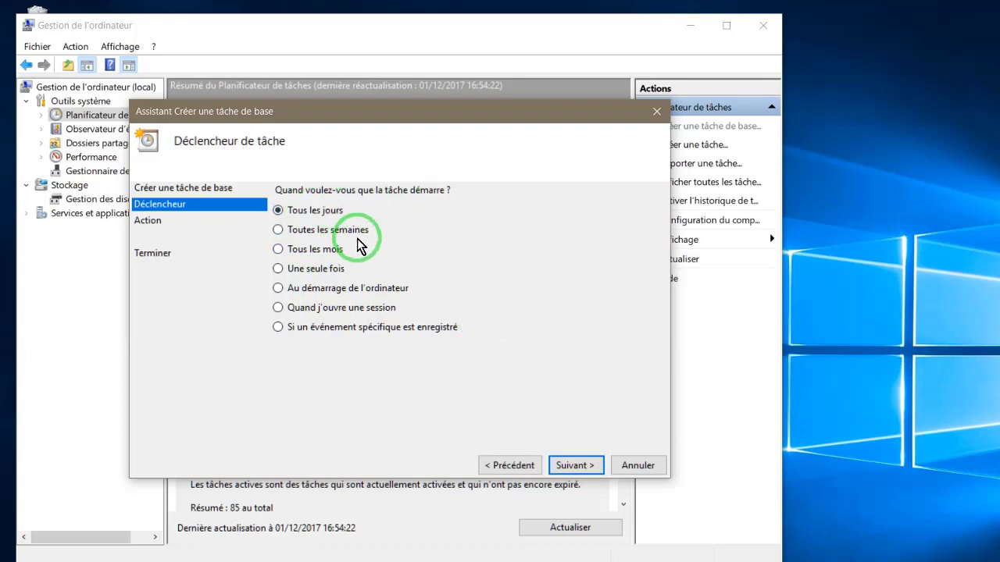
Step: Set the task's trigger to Tous les jours, starting 01/12/2017 at 20:00:00 and repeating every 1 day
click(576, 467)
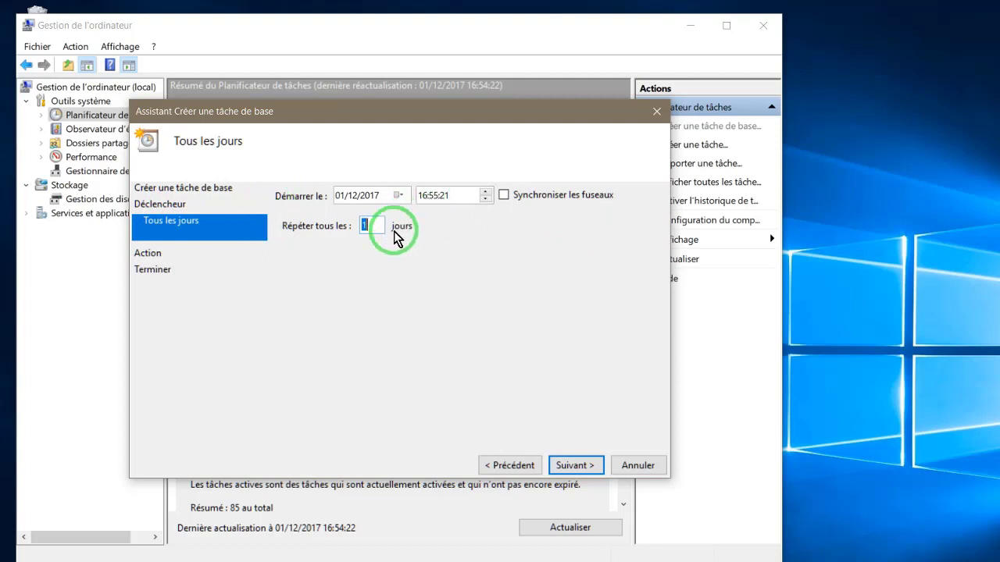
click(425, 198)
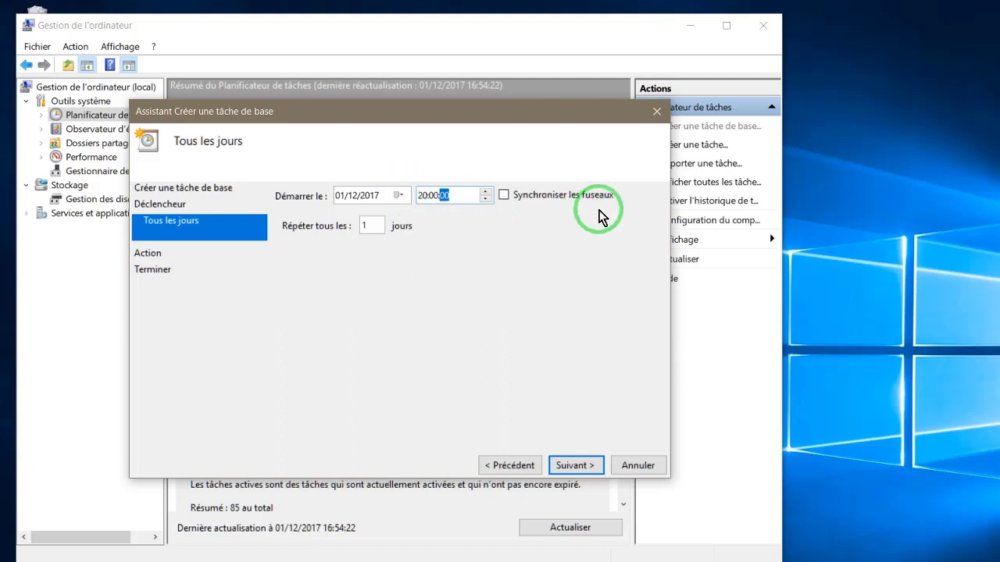
click(575, 467)
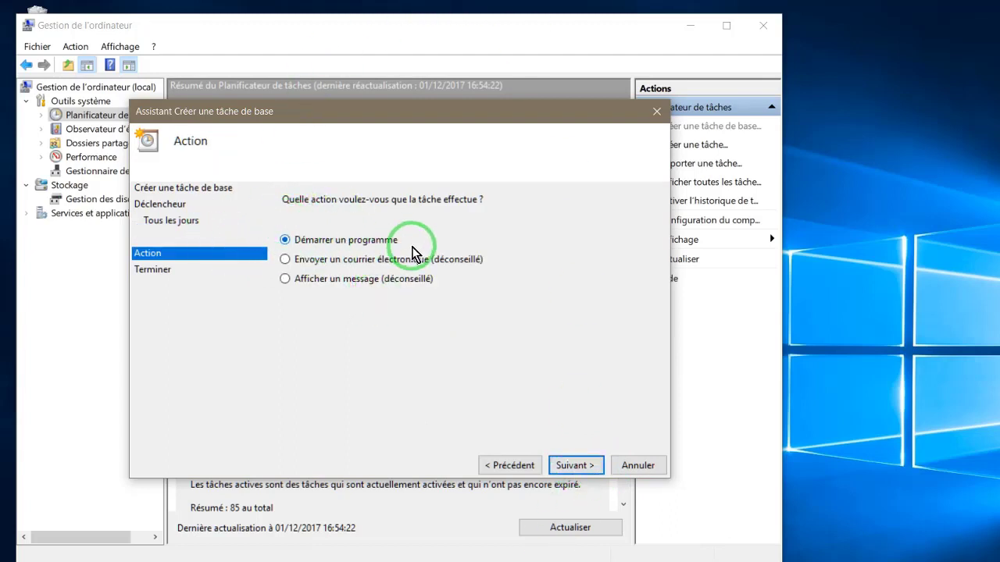
Step: Keep Démarrer un programme as the task's action and choose SyncToyCmd.exe from the SyncToy 2.1 folder in Programmes on drive C:
click(571, 465)
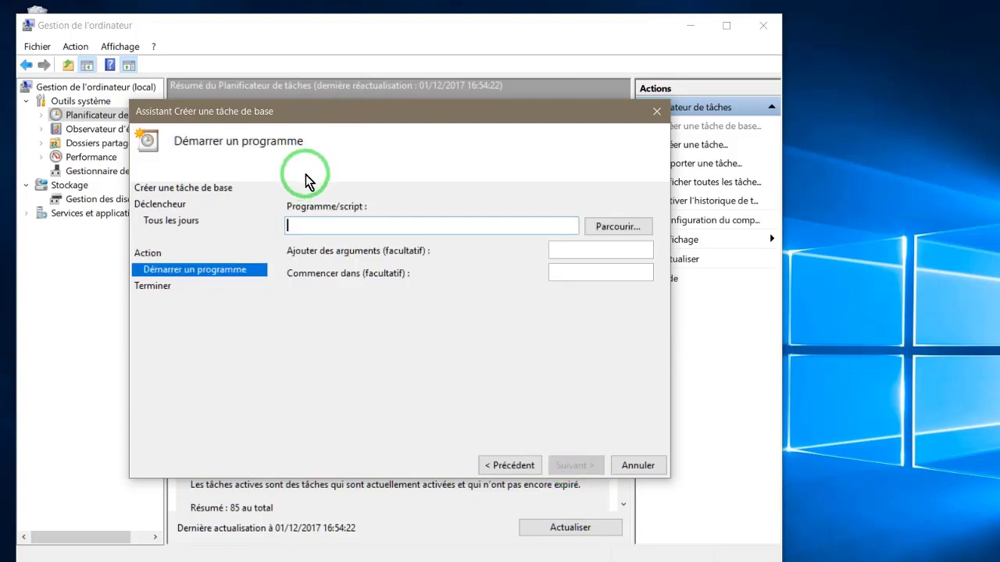
click(620, 228)
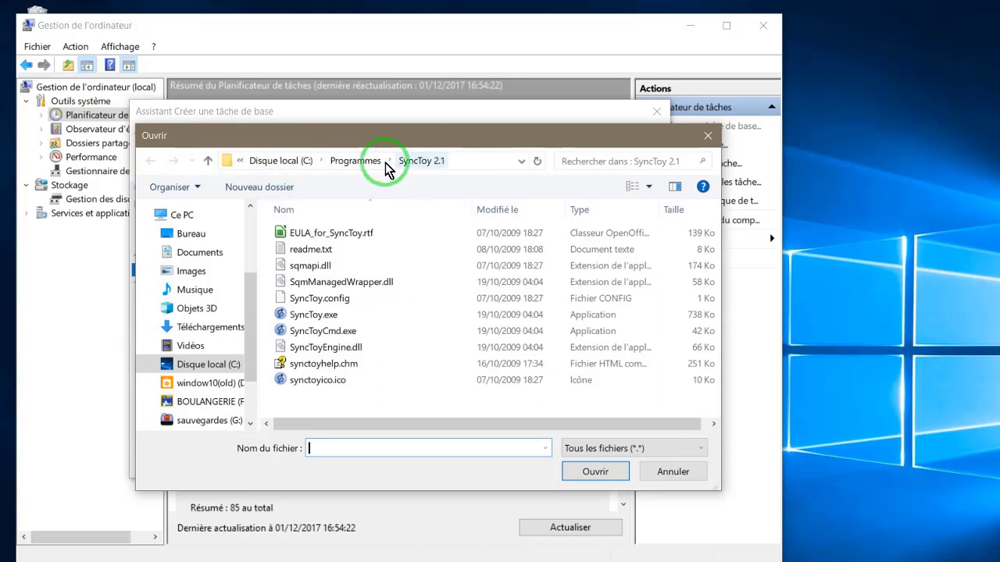
click(281, 163)
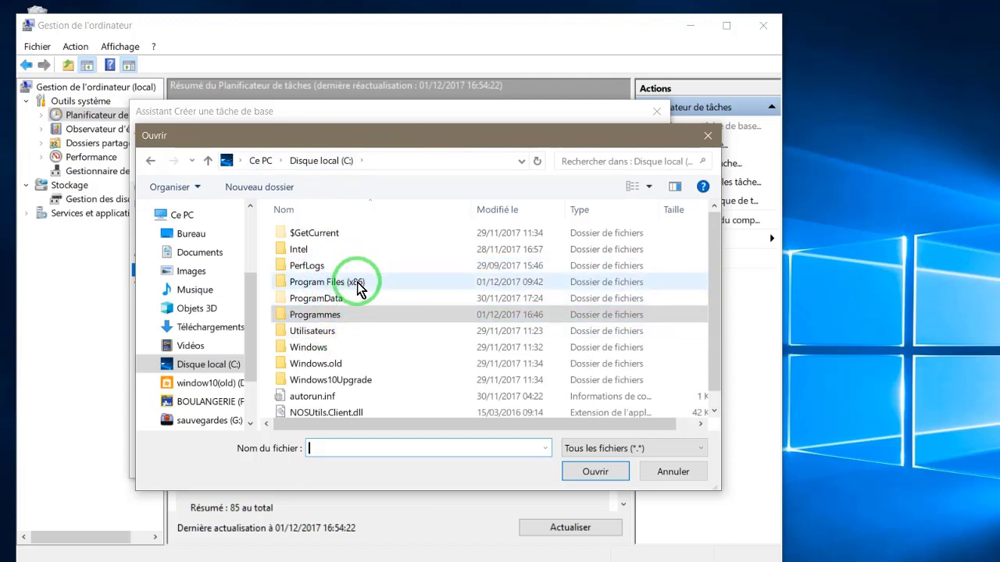
double_click(323, 317)
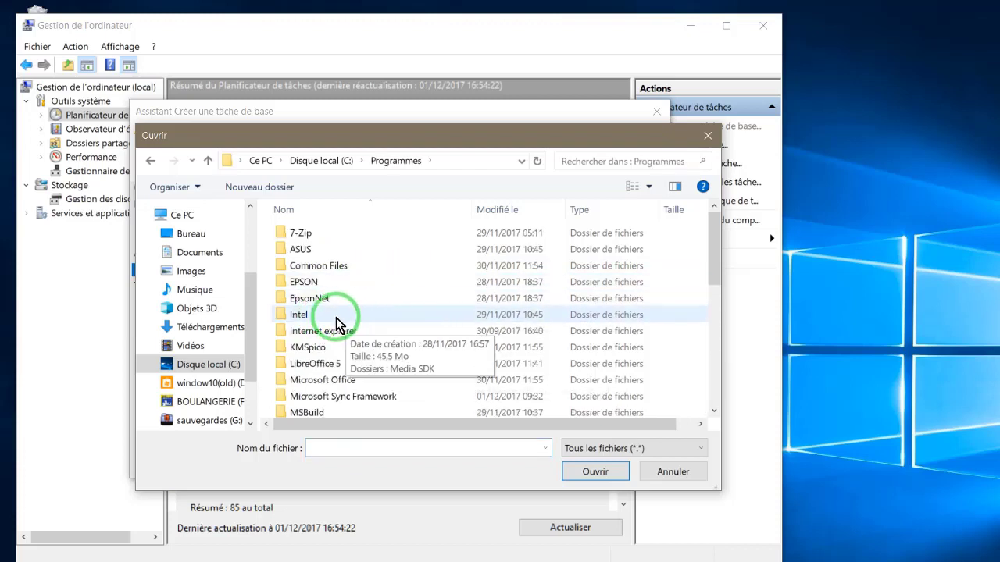
scroll(339, 320, down, 3)
double_click(318, 378)
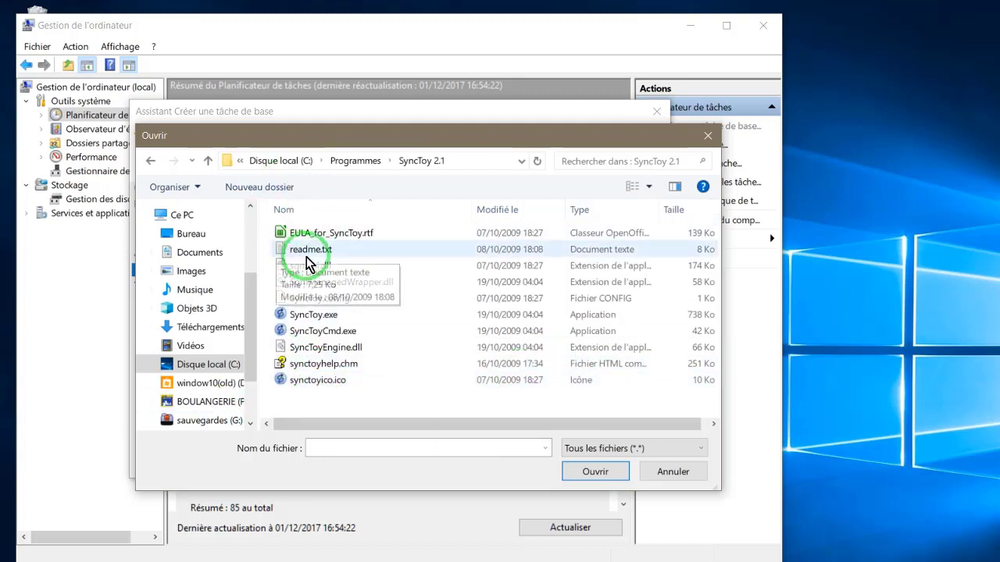
click(308, 331)
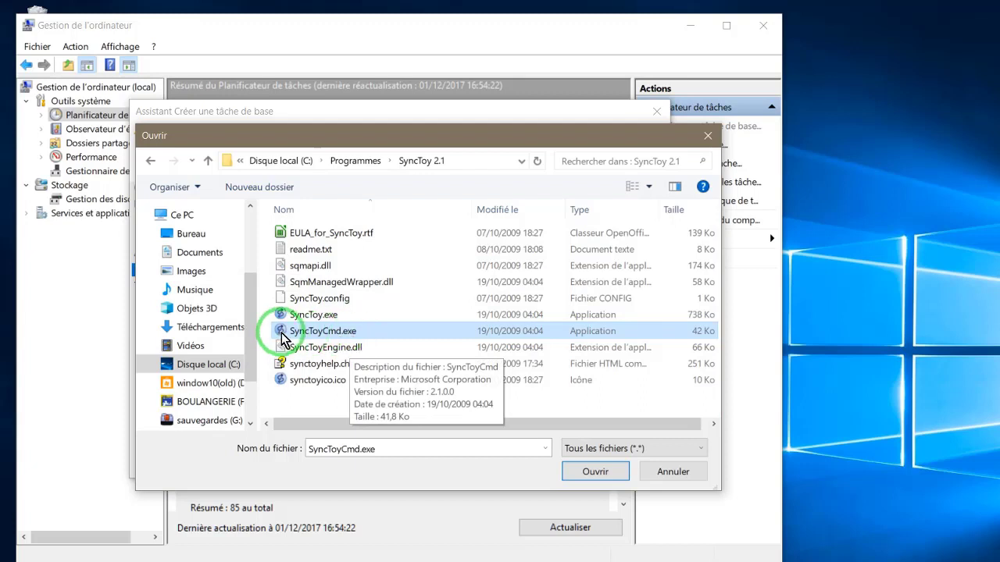
click(350, 332)
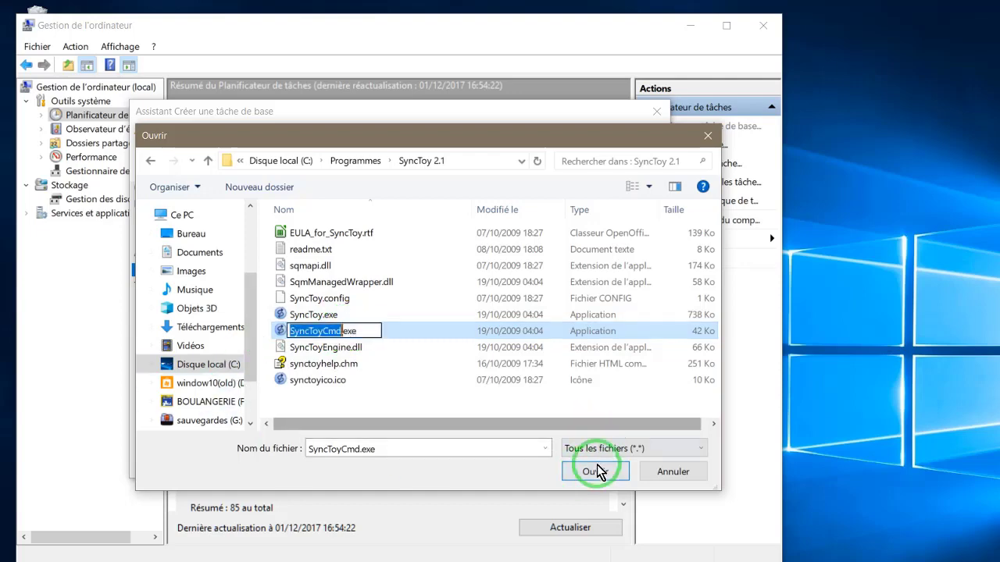
click(407, 364)
click(357, 331)
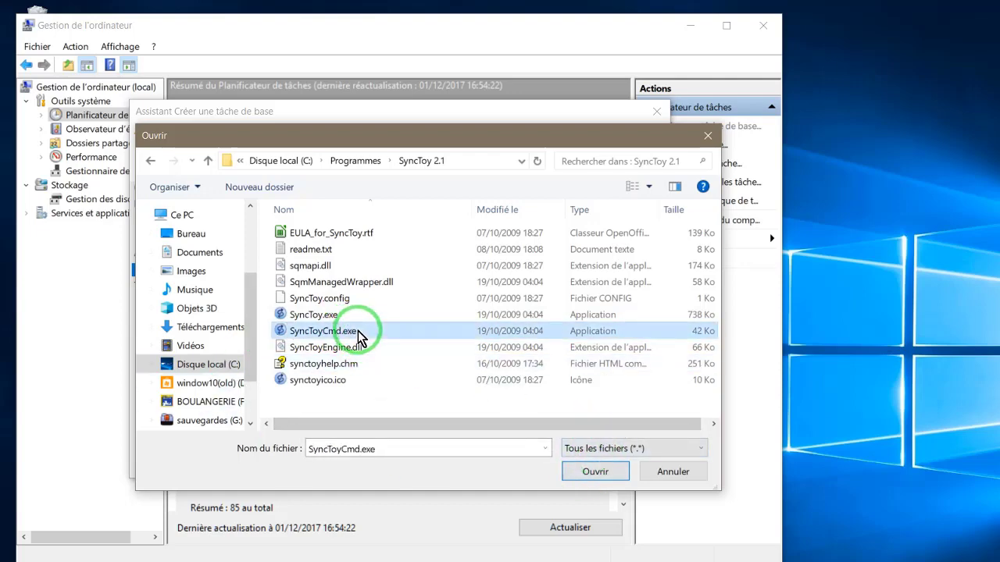
click(595, 472)
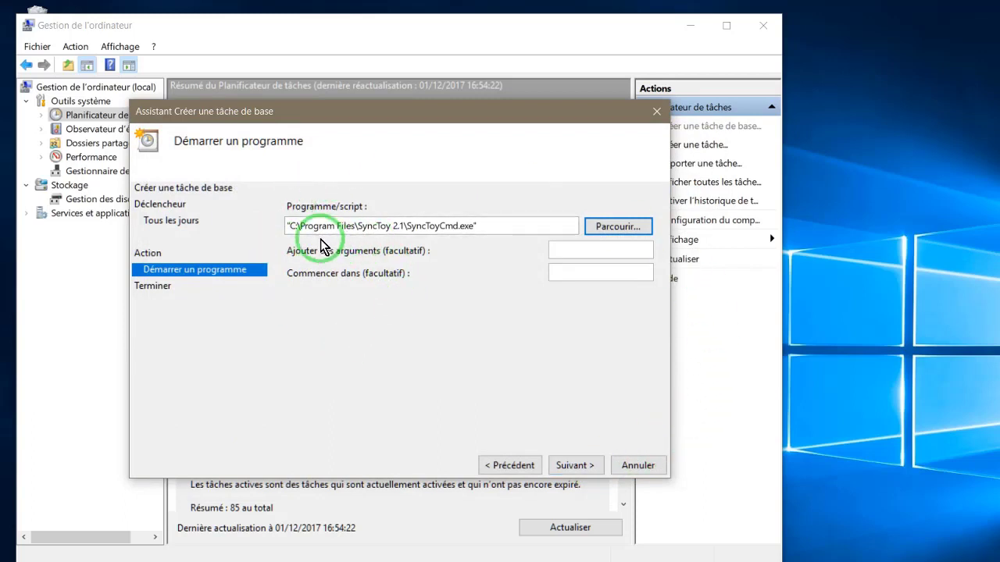
Step: Consult SyncToy's help topic on scheduling and enter -R as the argument for SyncToyCmd.exe in the task wizard
click(560, 248)
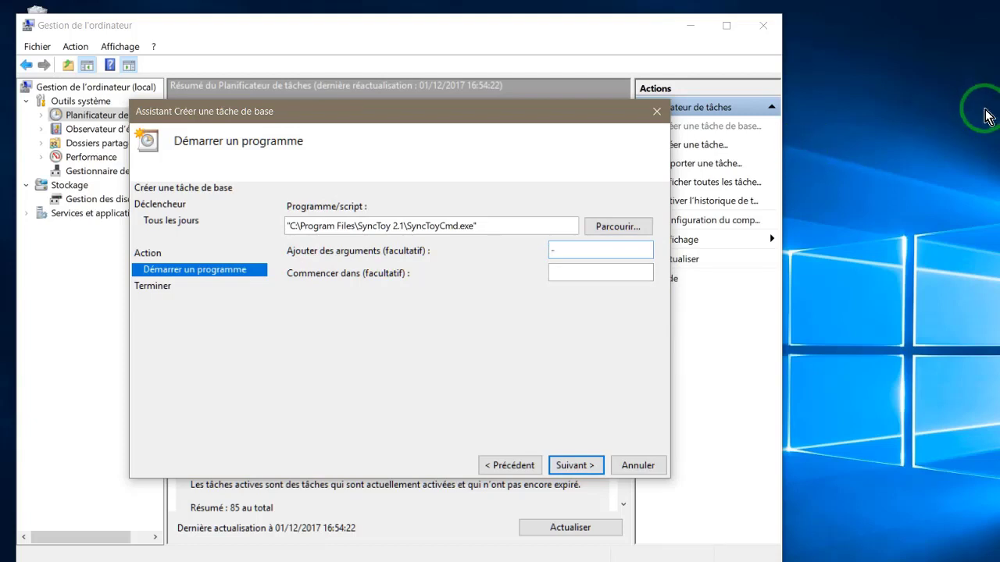
key(alt+Tab)
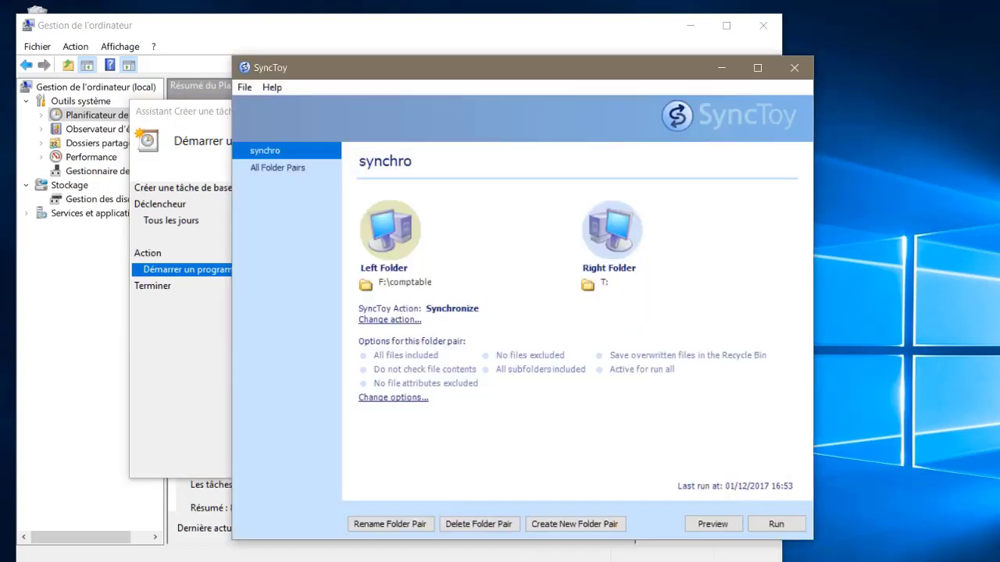
click(273, 88)
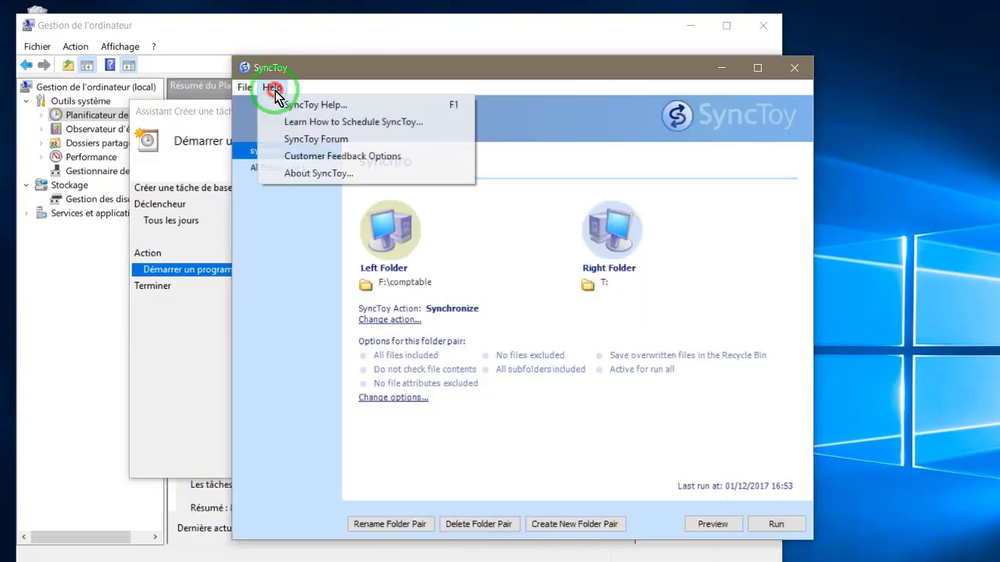
click(314, 123)
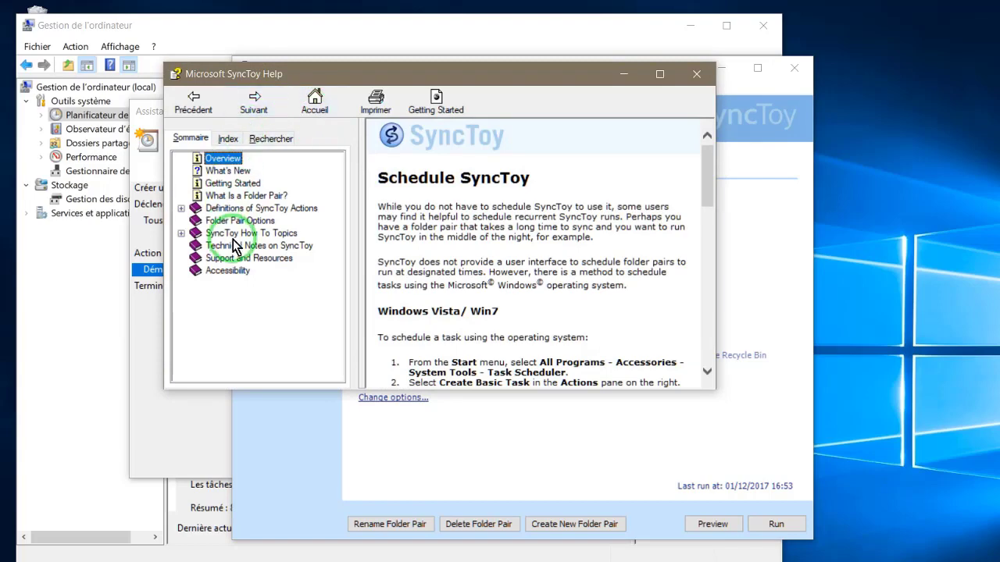
scroll(539, 305, down, 4)
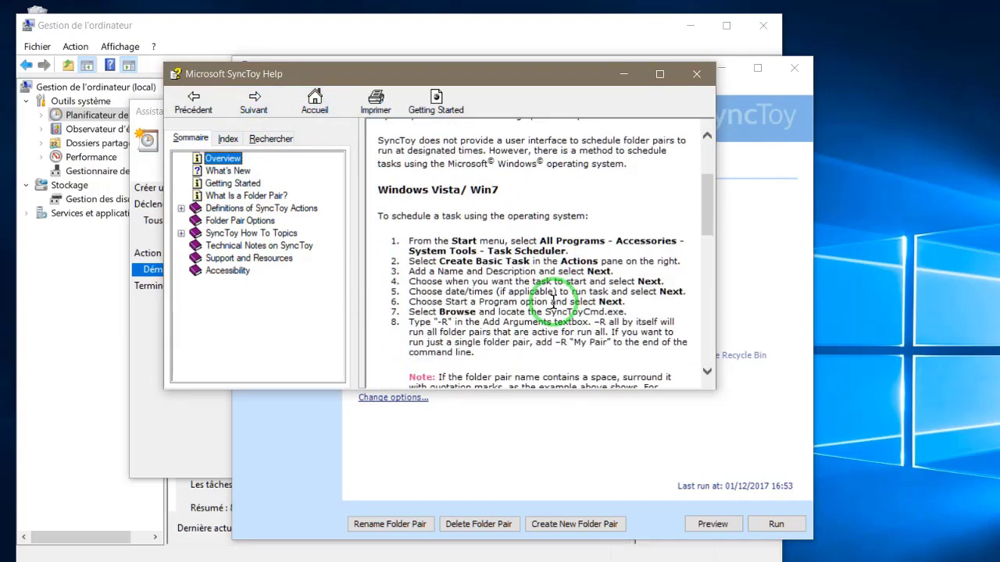
scroll(553, 301, down, 1)
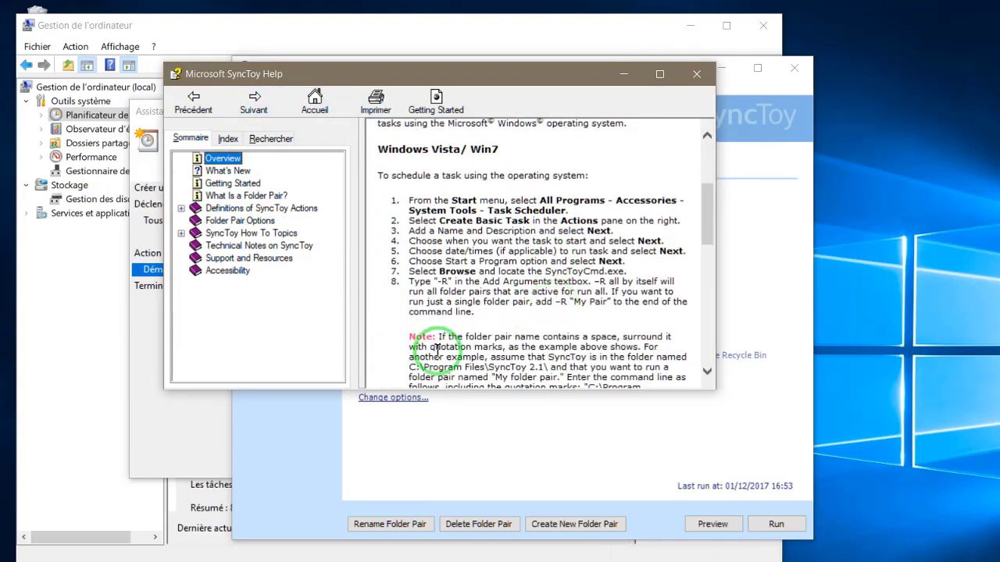
click(607, 374)
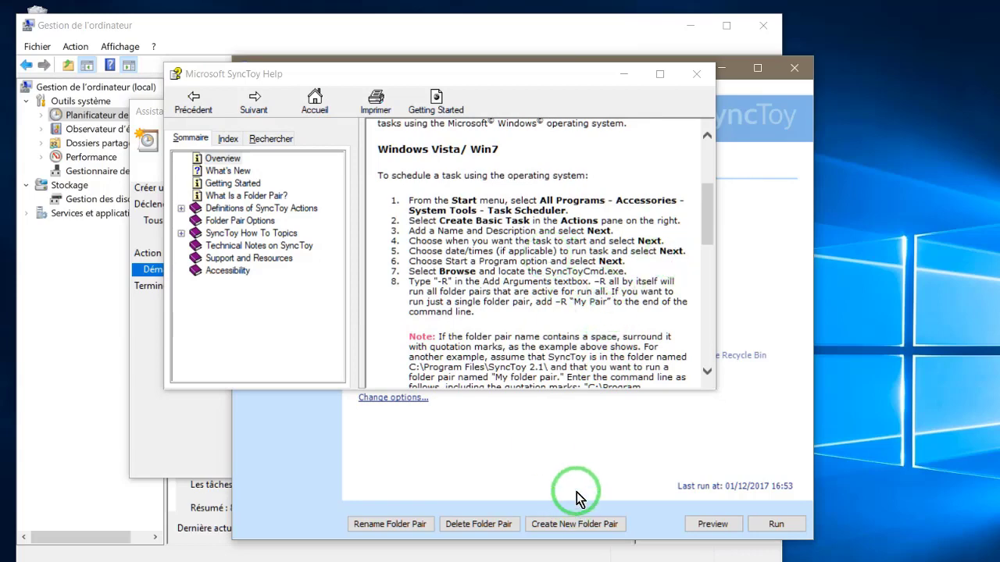
click(180, 425)
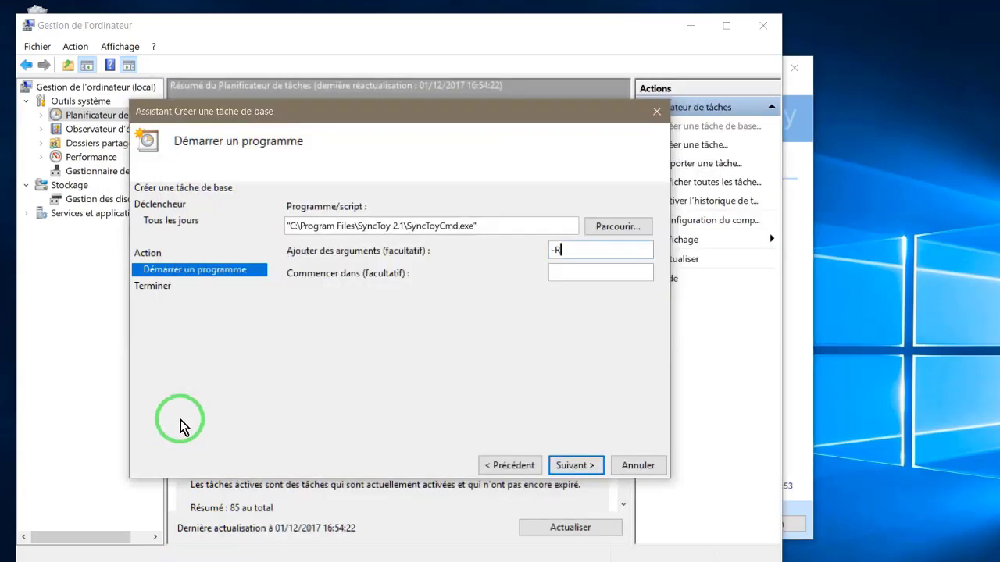
Step: Close the Microsoft SyncToy Help window and SyncToy, and return to the basic task wizard
click(743, 340)
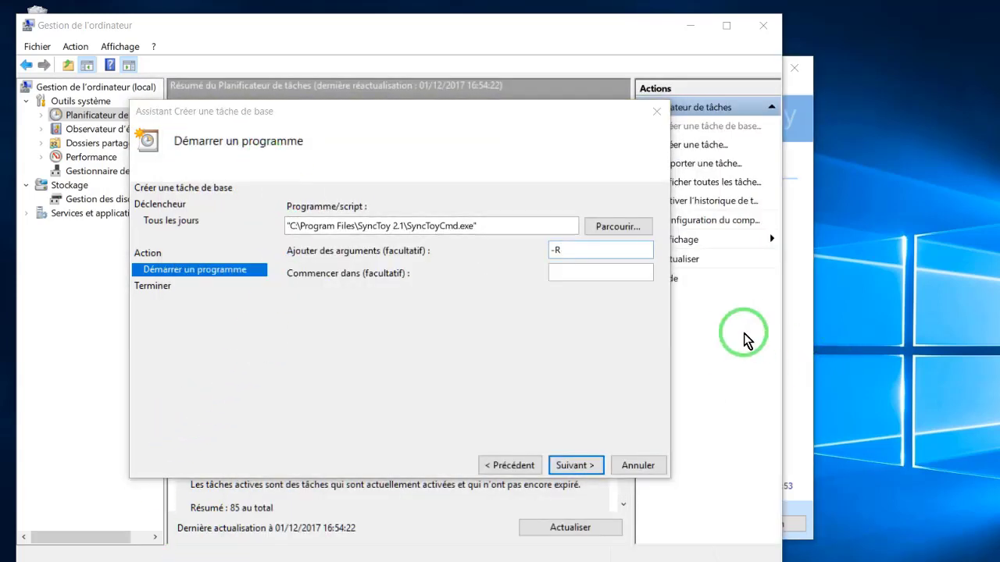
click(793, 325)
click(176, 109)
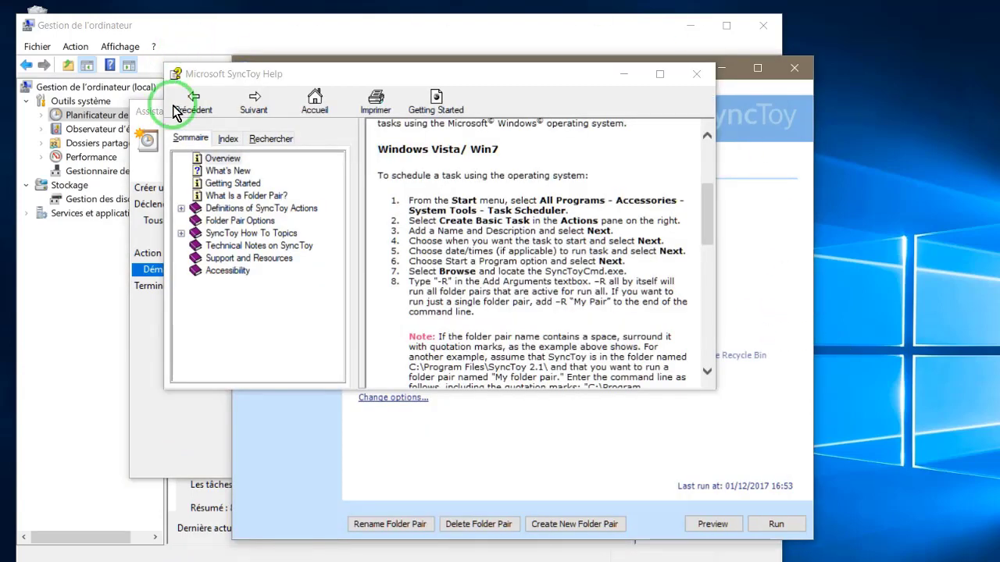
click(377, 137)
click(697, 74)
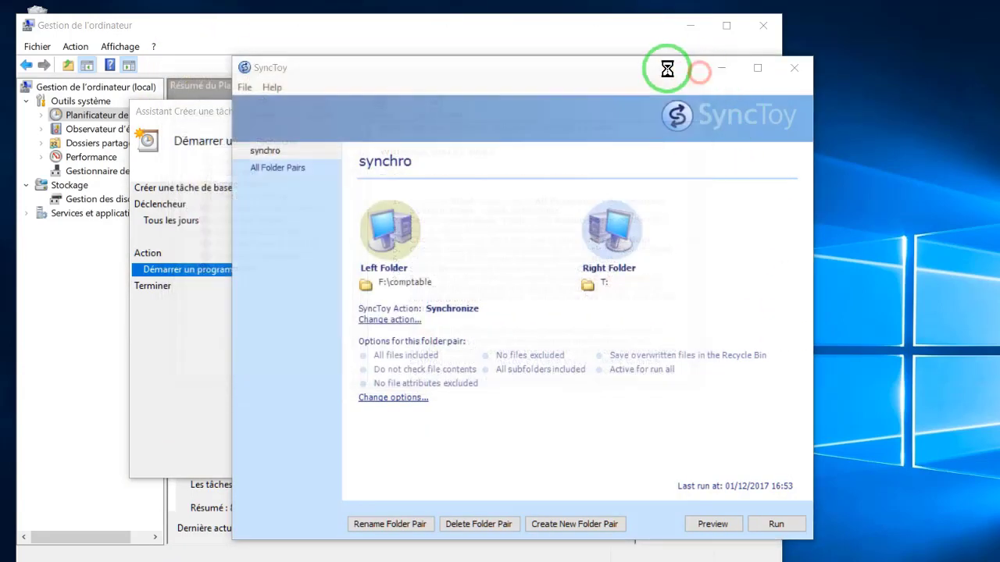
click(428, 223)
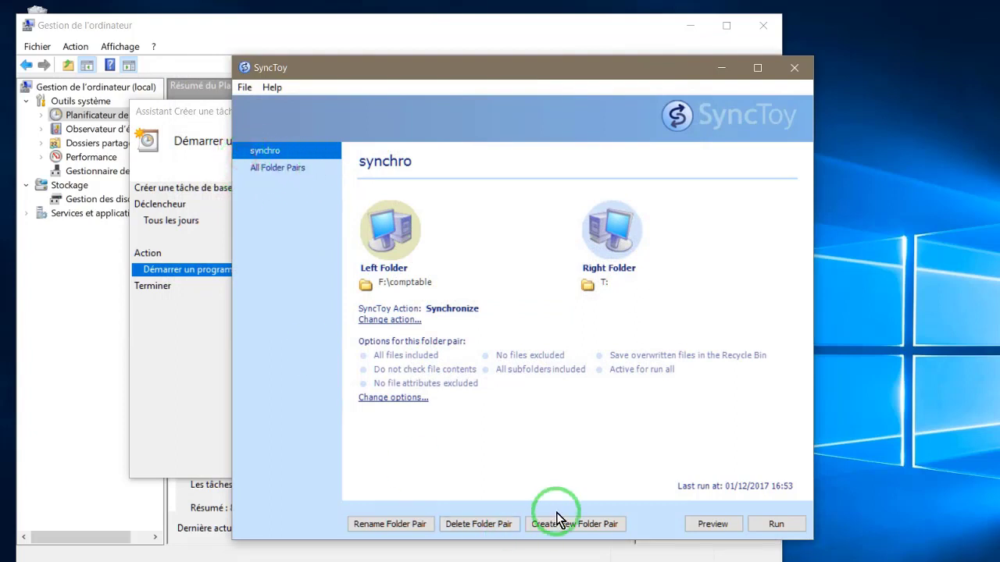
click(796, 71)
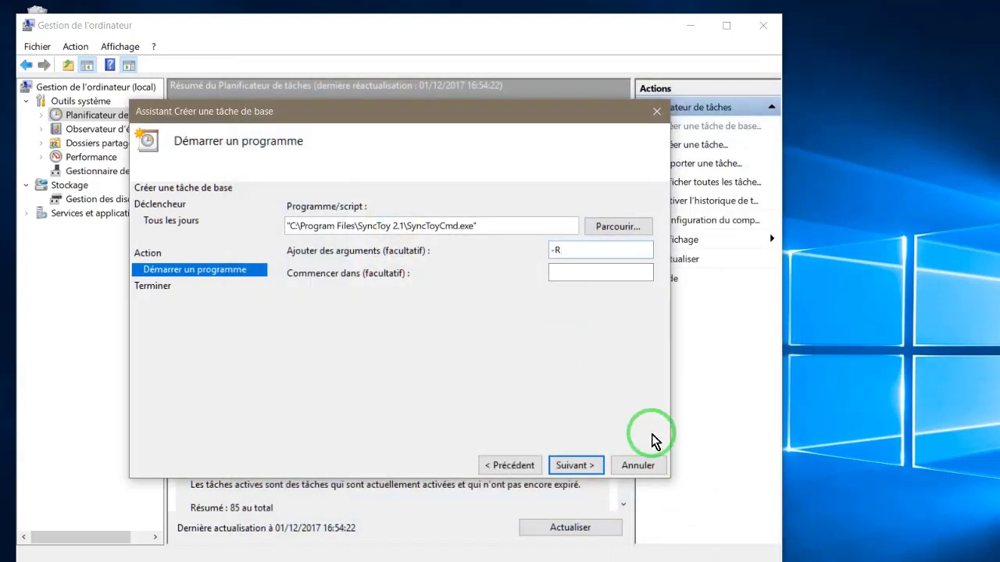
Step: Accept the program settings and finish the wizard to create the daily synchro task
click(575, 466)
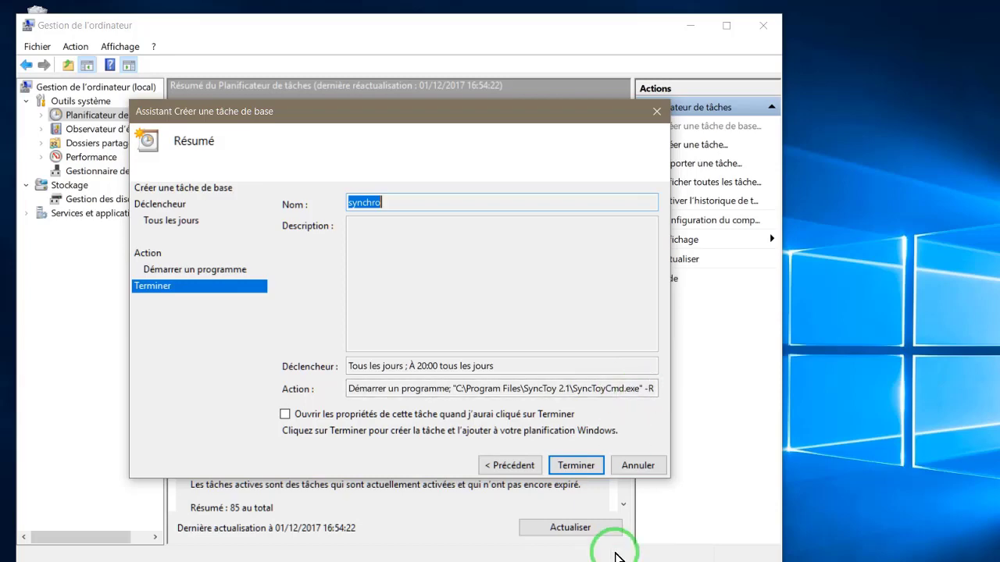
click(575, 467)
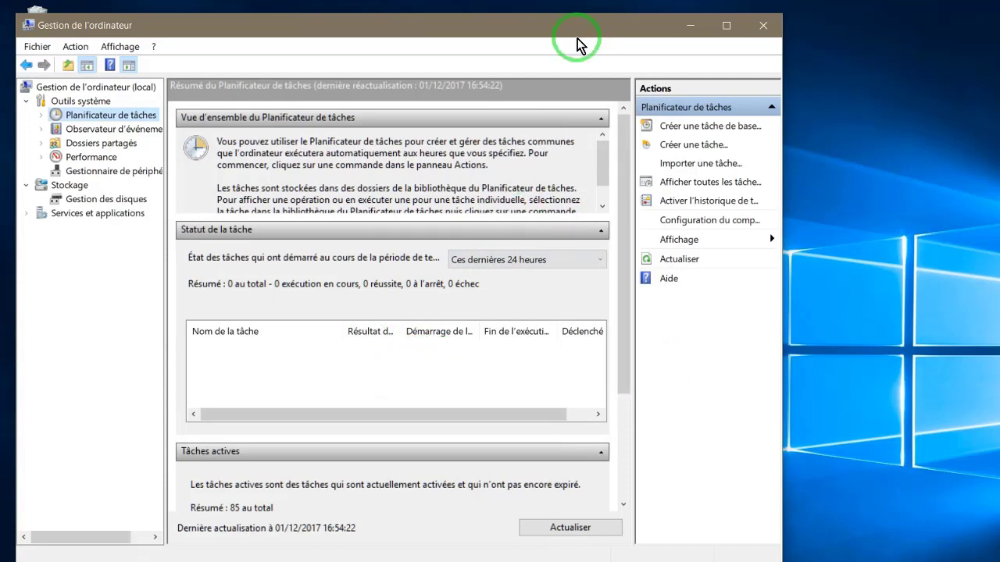
Step: Check the synchro task in the Bibliothèque du Planificateur de tâches and close Gestion de l'ordinateur
click(41, 116)
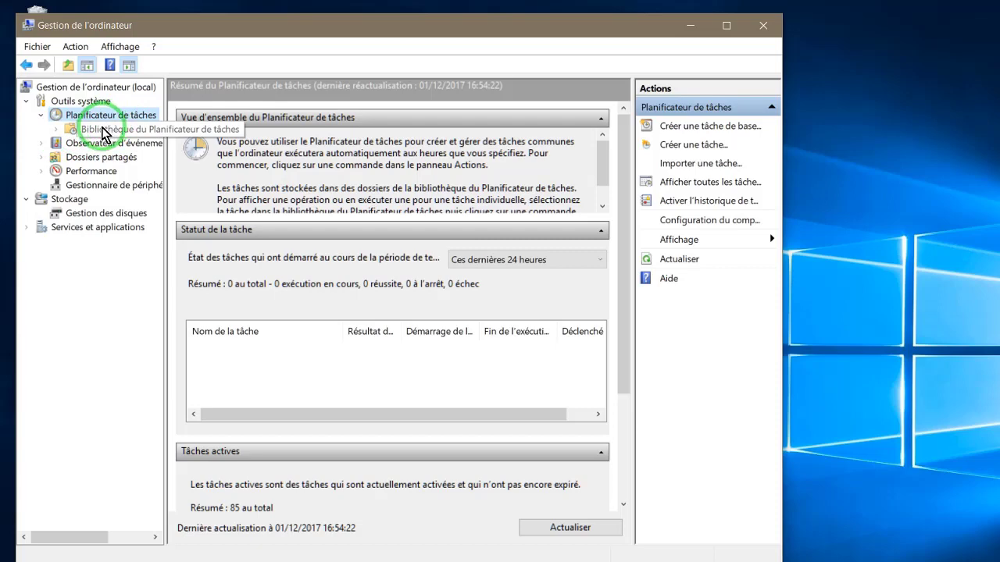
click(102, 128)
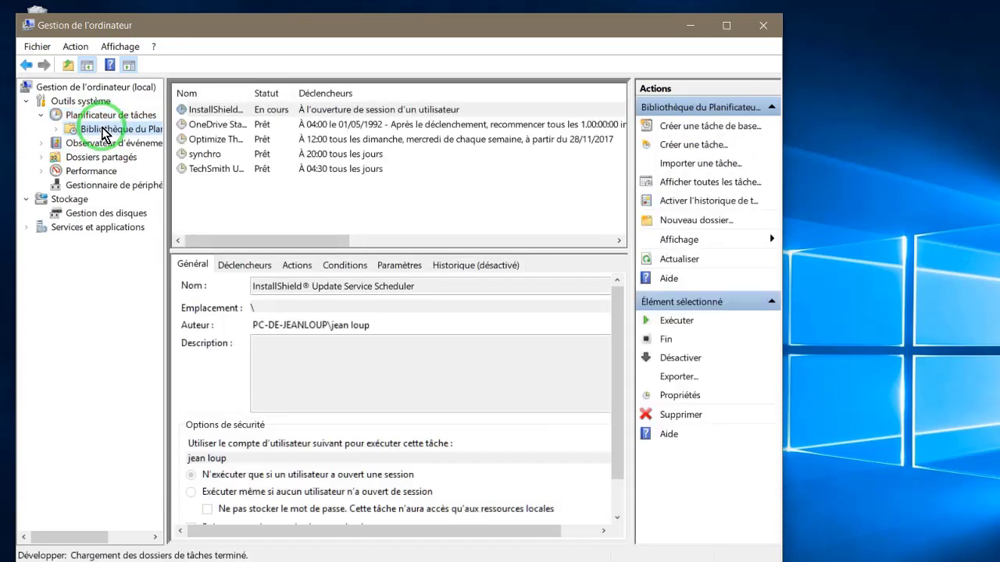
click(205, 156)
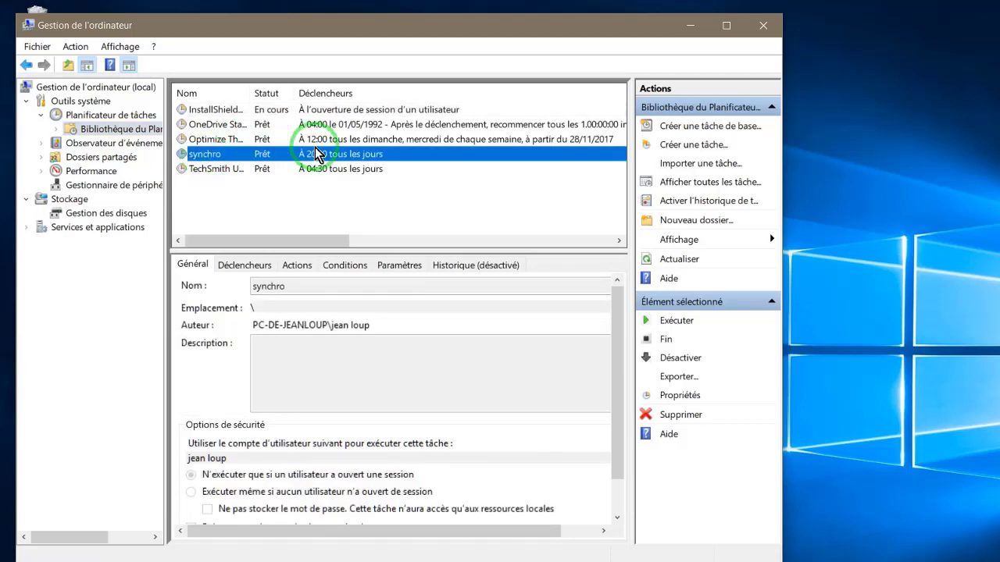
click(765, 26)
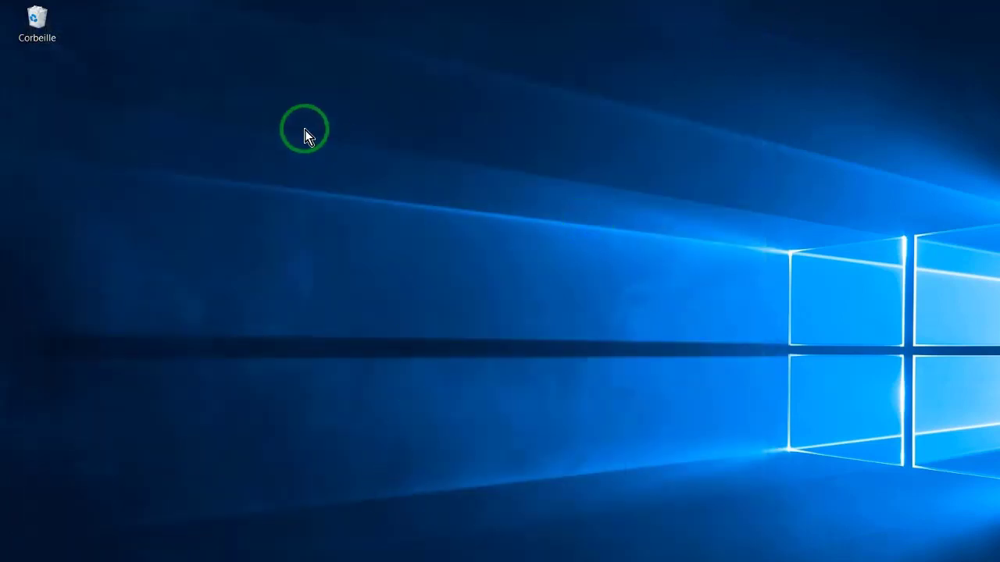